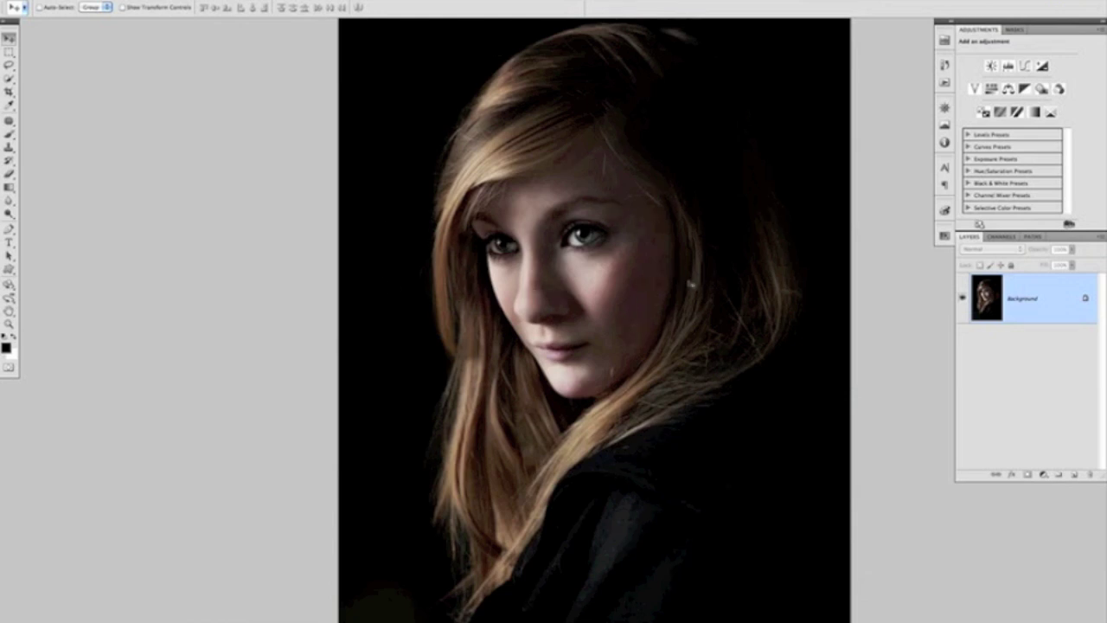
# Add a test Curves adjustment layer using the Strong Contrast preset.
pyautogui.moveTo(667, 279); pyautogui.dragTo(761, 288)
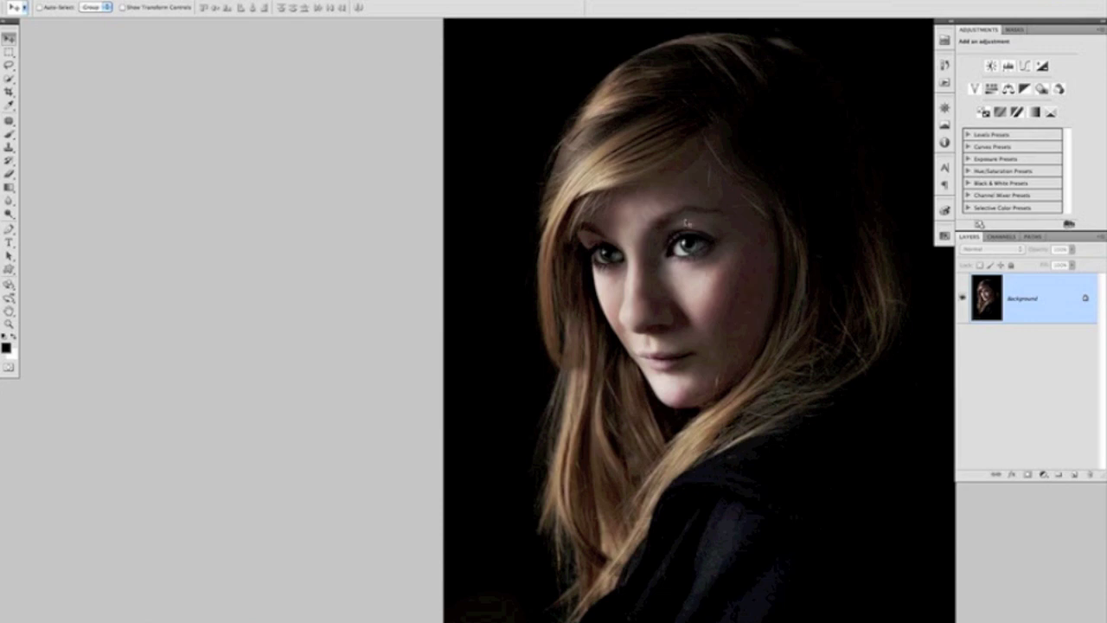
pyautogui.click(1025, 66)
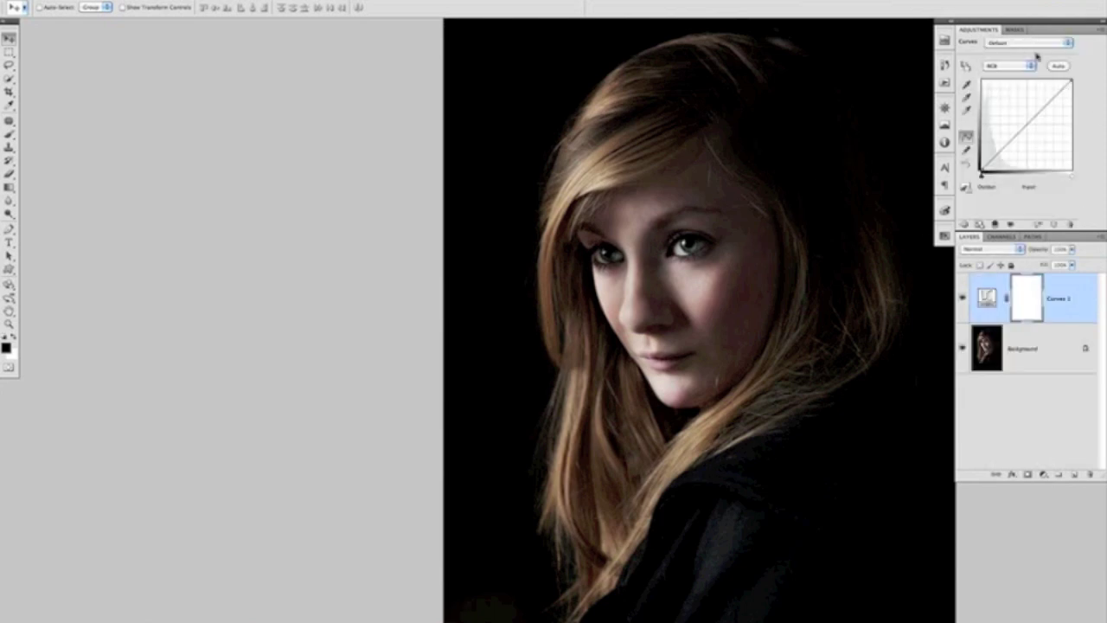
pyautogui.click(1024, 43)
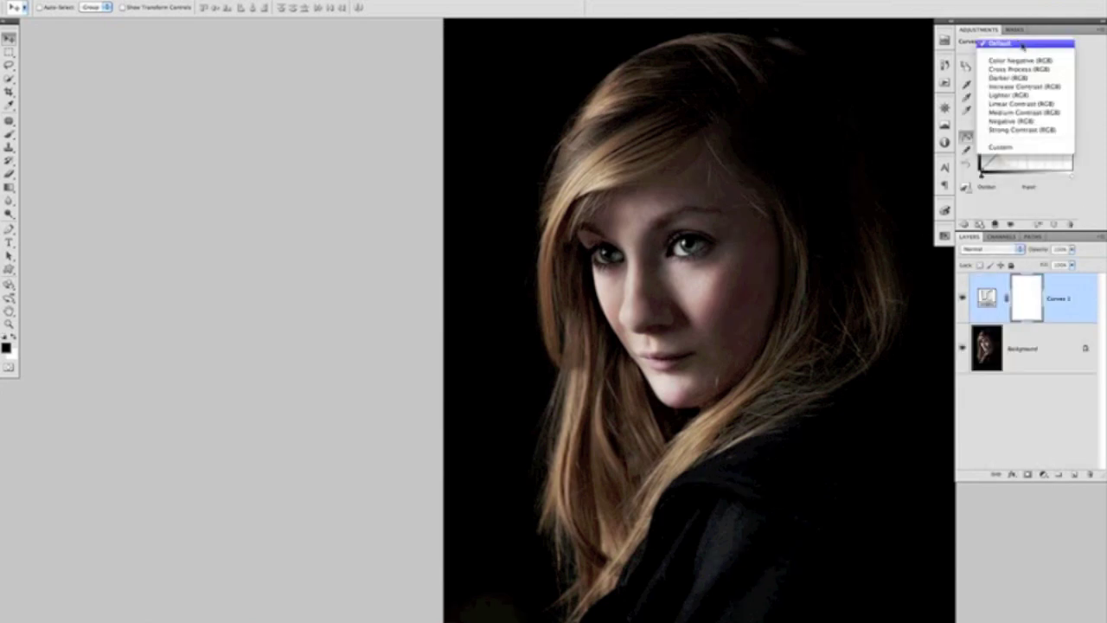
pyautogui.click(1028, 136)
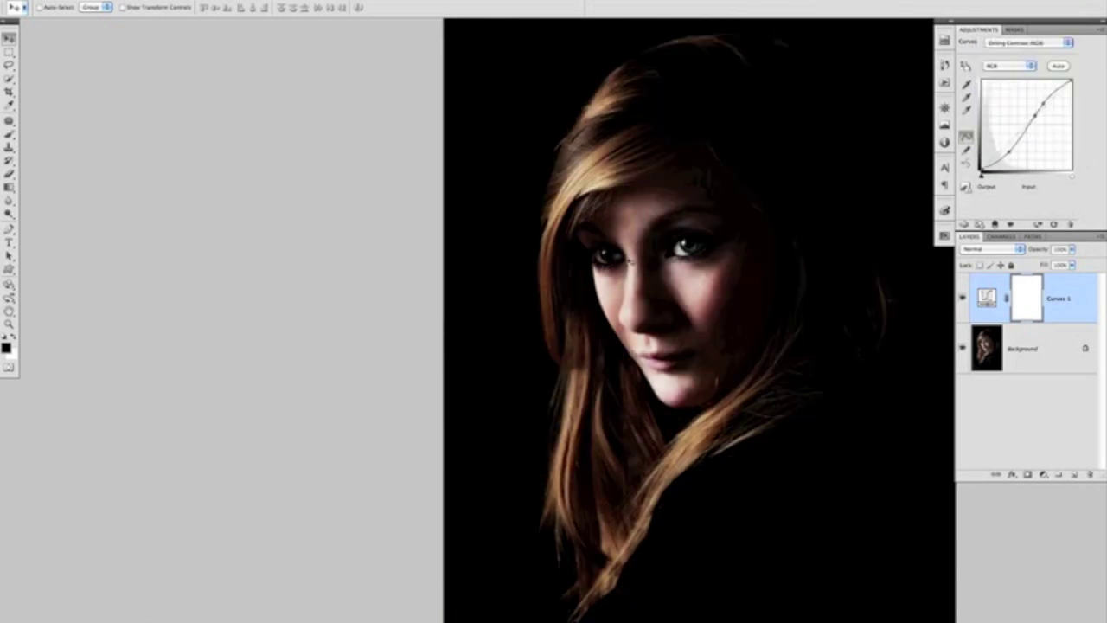
pyautogui.scroll(2, 782, 316)
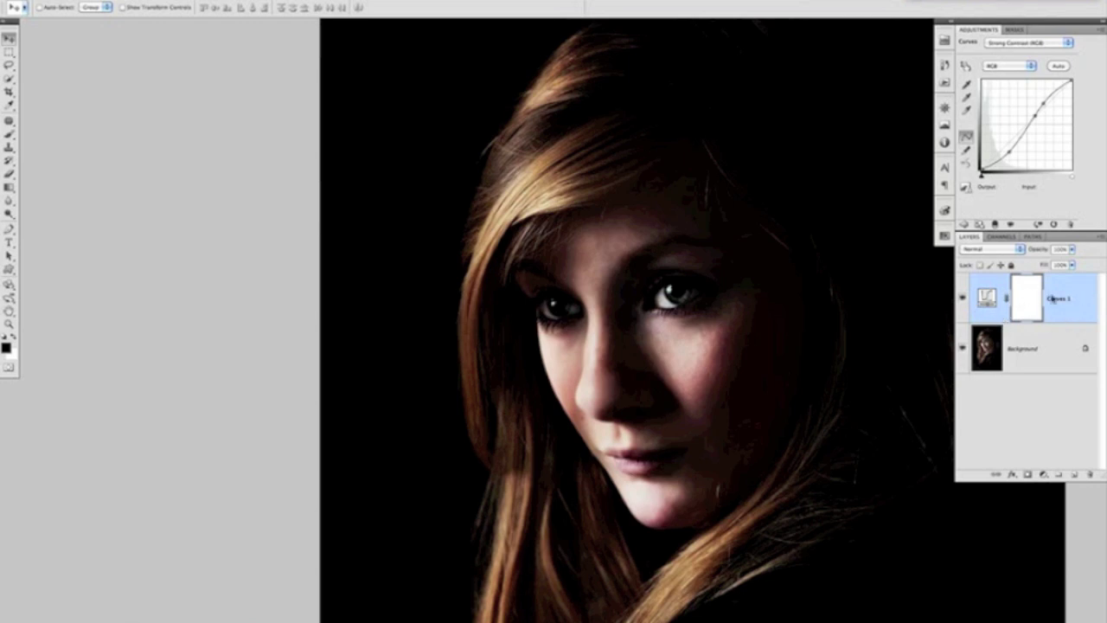
# Switch the Curves layer to Luminosity blend mode, then delete the Curves 1 layer.
pyautogui.click(998, 249)
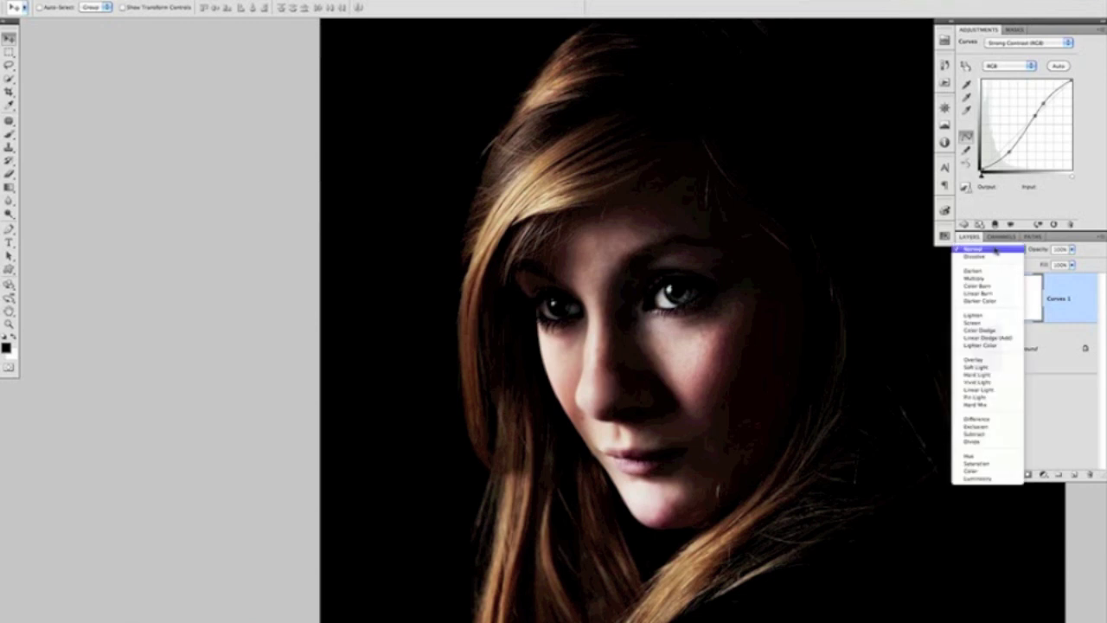
pyautogui.click(978, 479)
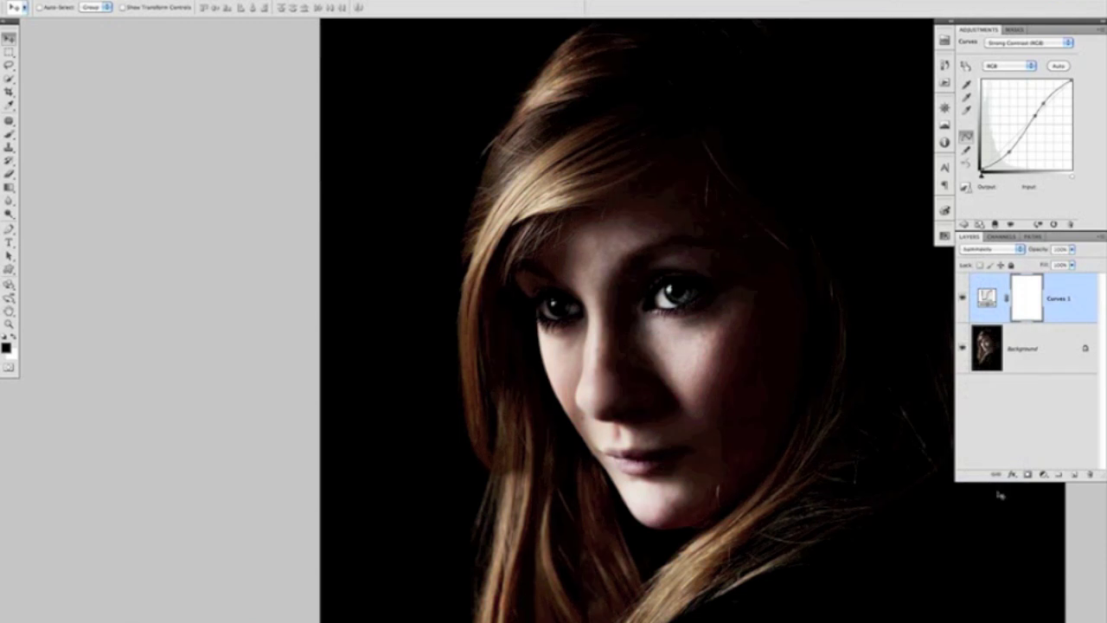
pyautogui.scroll(-2, 667, 320)
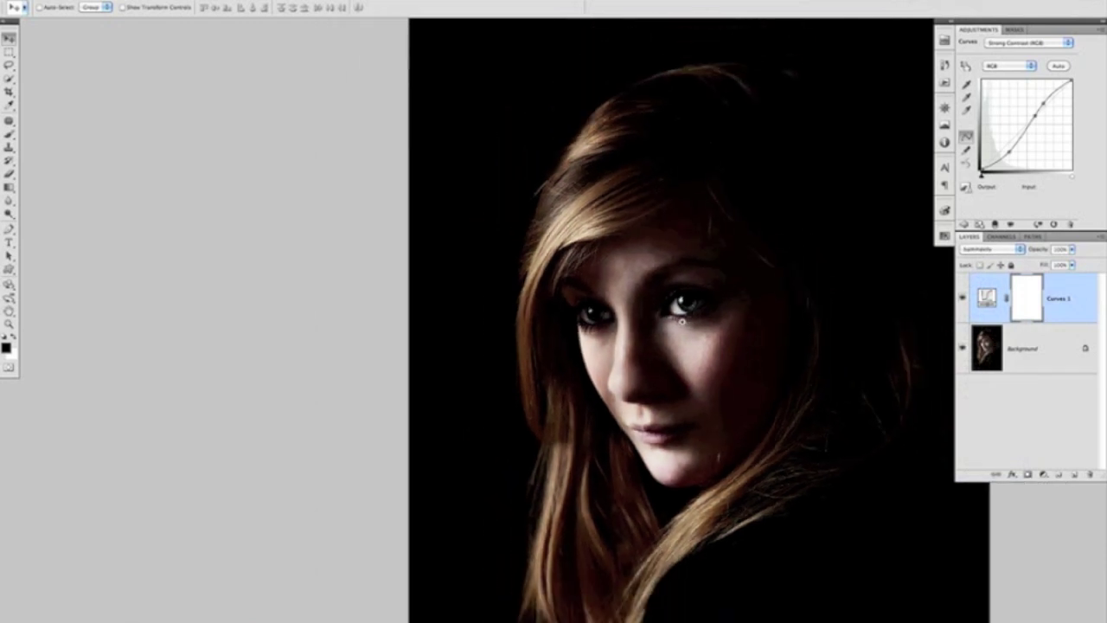
pyautogui.moveTo(684, 320); pyautogui.dragTo(663, 297)
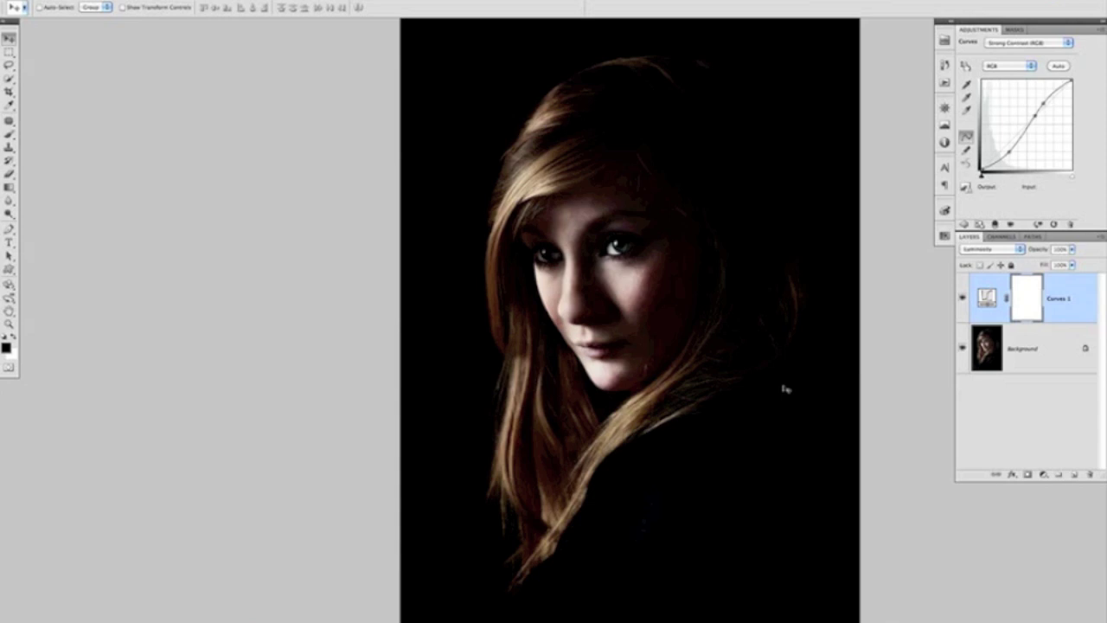
pyautogui.moveTo(988, 298); pyautogui.dragTo(1088, 475)
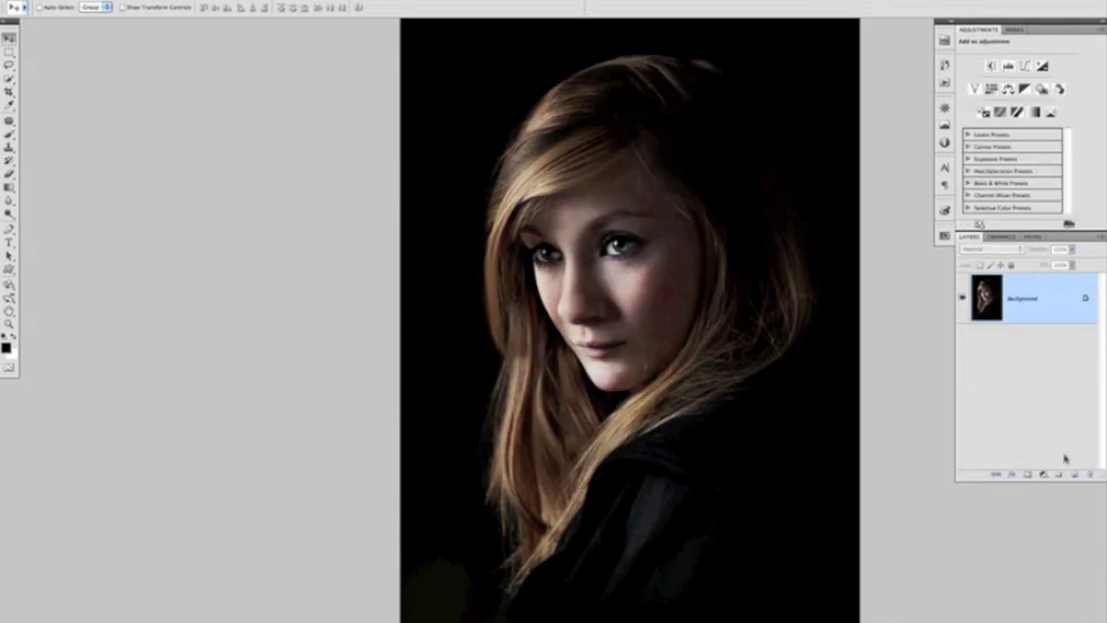
pyautogui.hscroll(3, 676, 296)
pyautogui.scroll(-2, 675, 296)
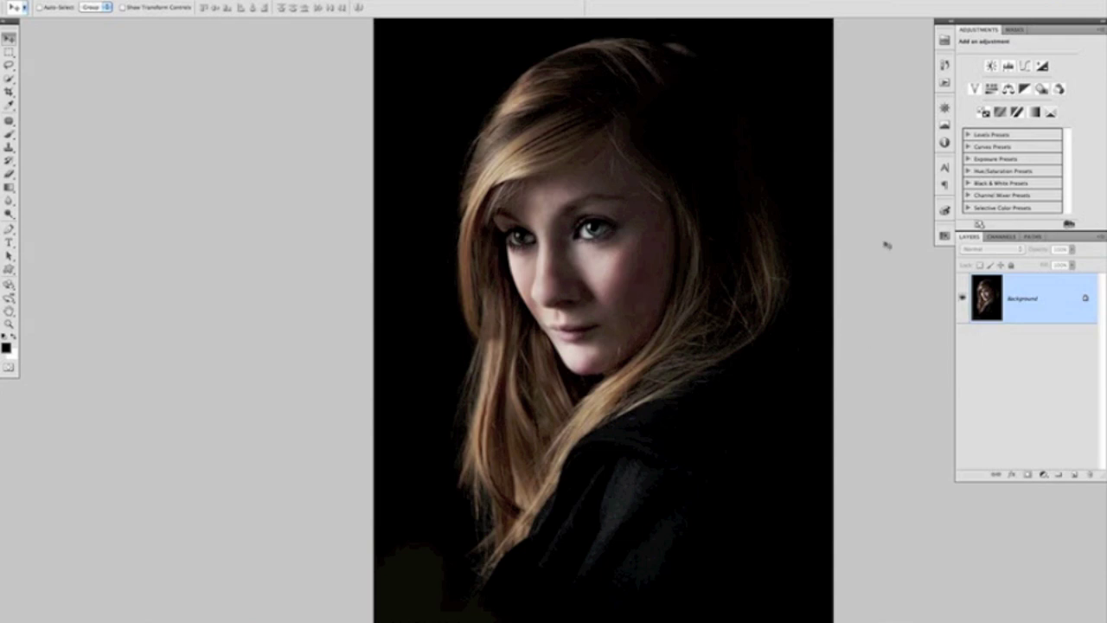
# Create a new action named 'Boost Highlights' and begin recording it.
pyautogui.click(944, 82)
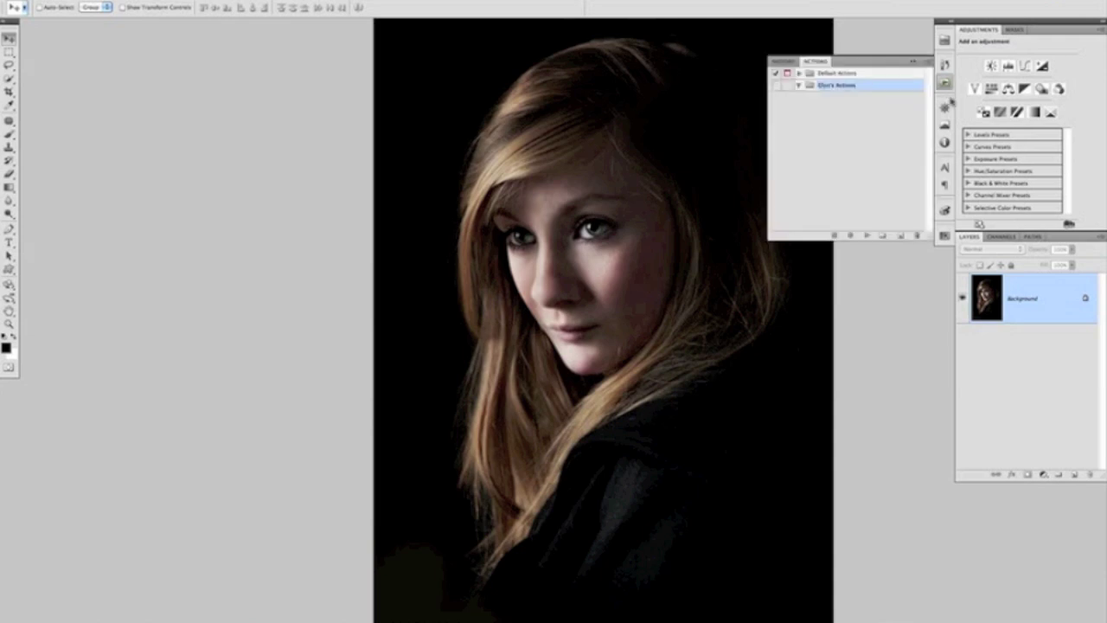
pyautogui.click(900, 236)
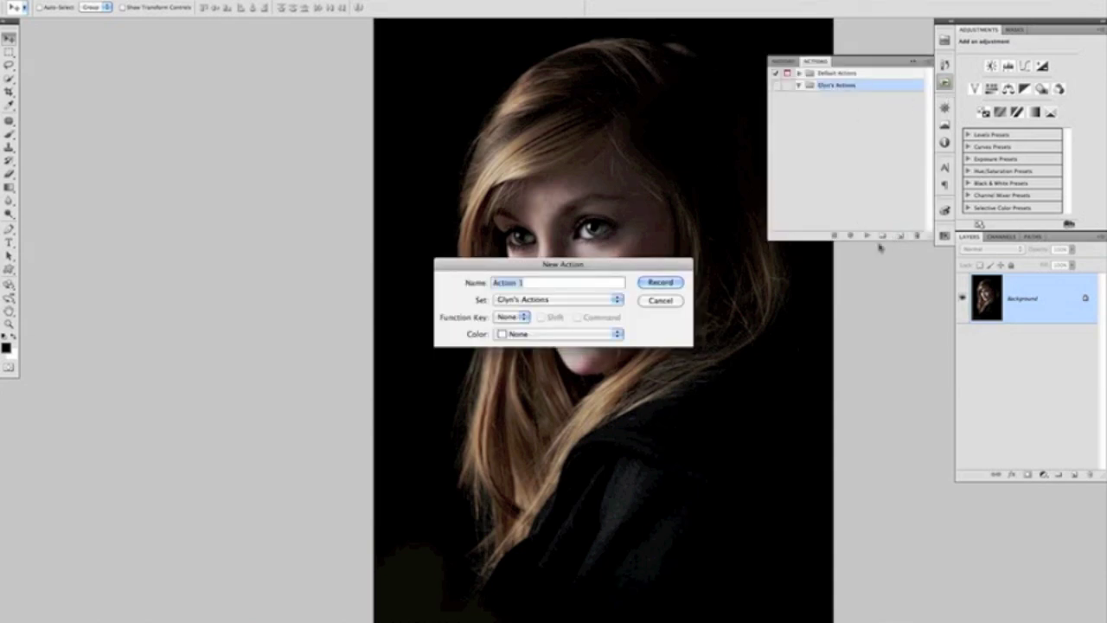
pyautogui.write('Boost Highlights')
pyautogui.press('Return')
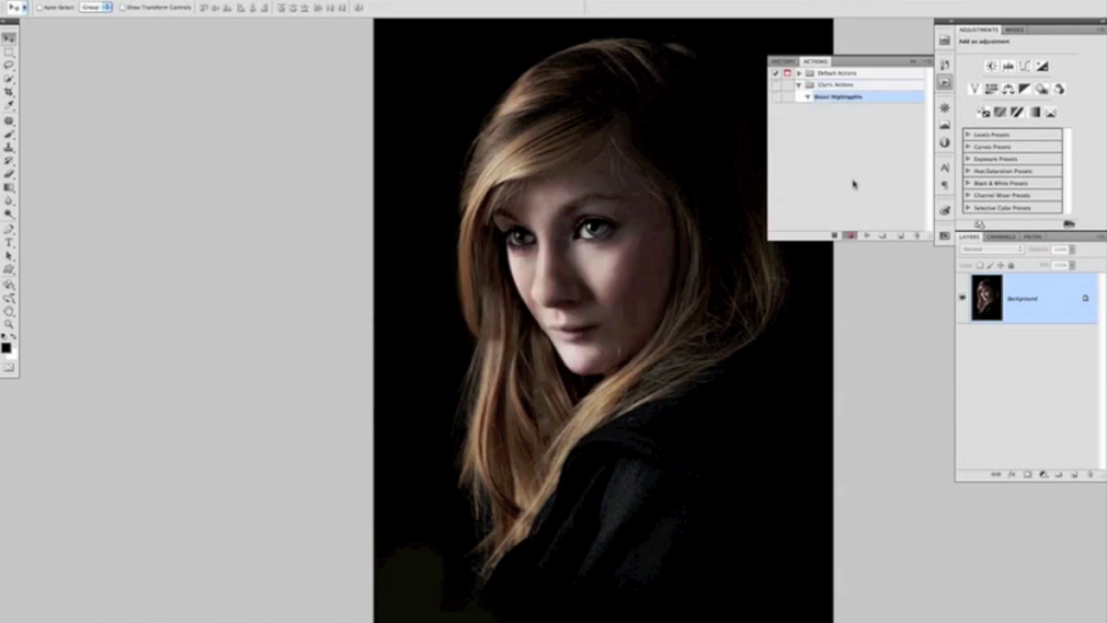
# Load the composite RGB channel's brightness as a selection.
pyautogui.click(945, 82)
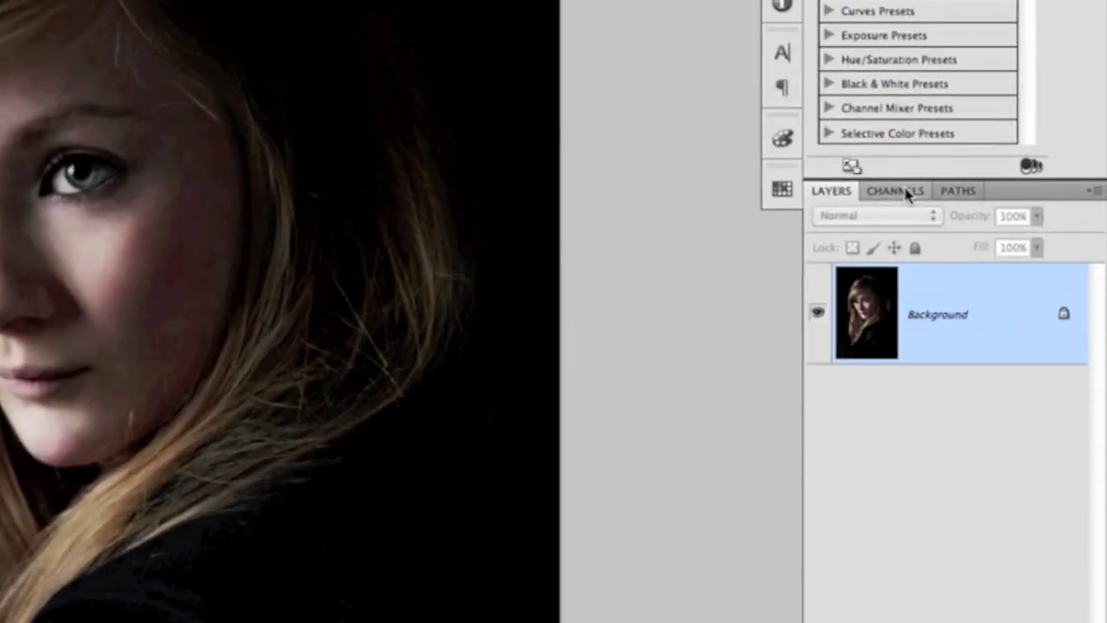
pyautogui.click(908, 196)
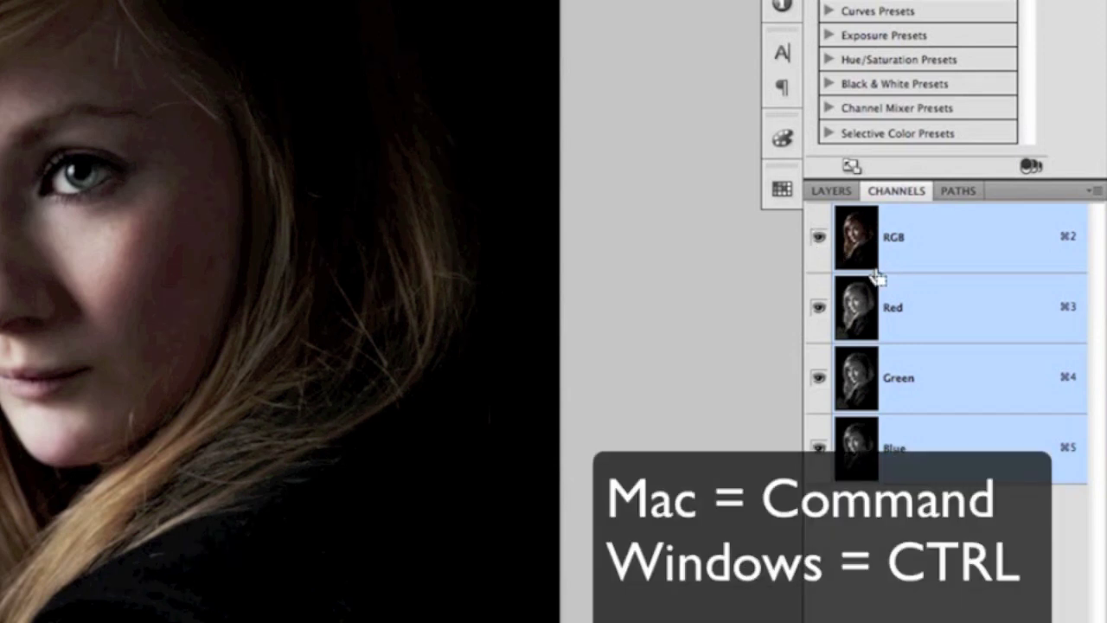
pyautogui.keyDown('super'); pyautogui.click(856, 242); pyautogui.keyUp('super')
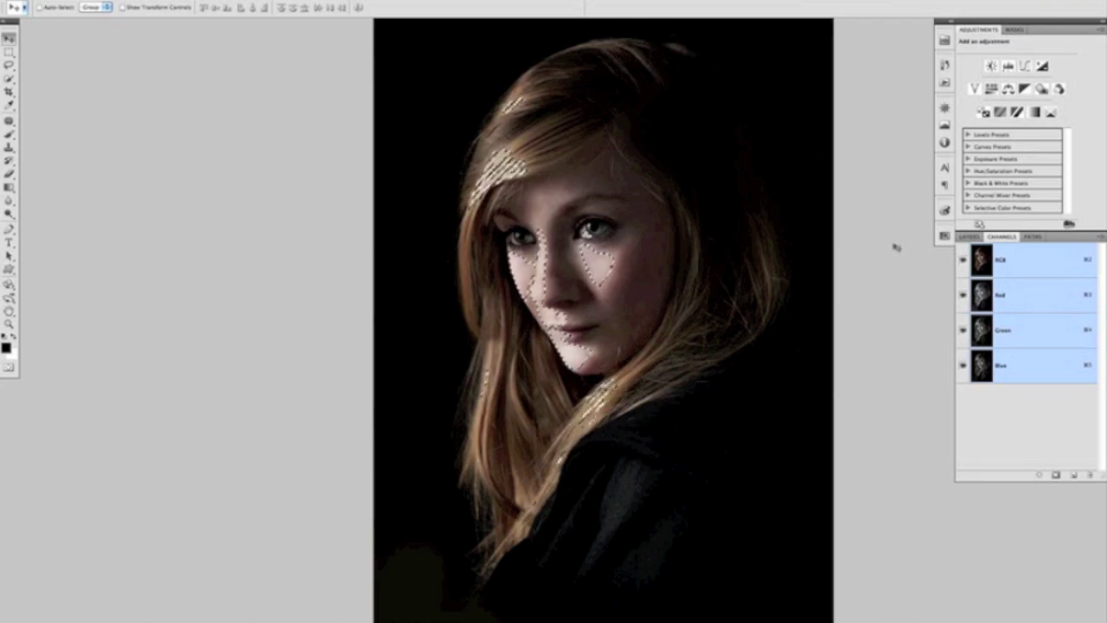
# Add a selection-masked Curves layer and slightly raise a point at input 191.
pyautogui.click(968, 237)
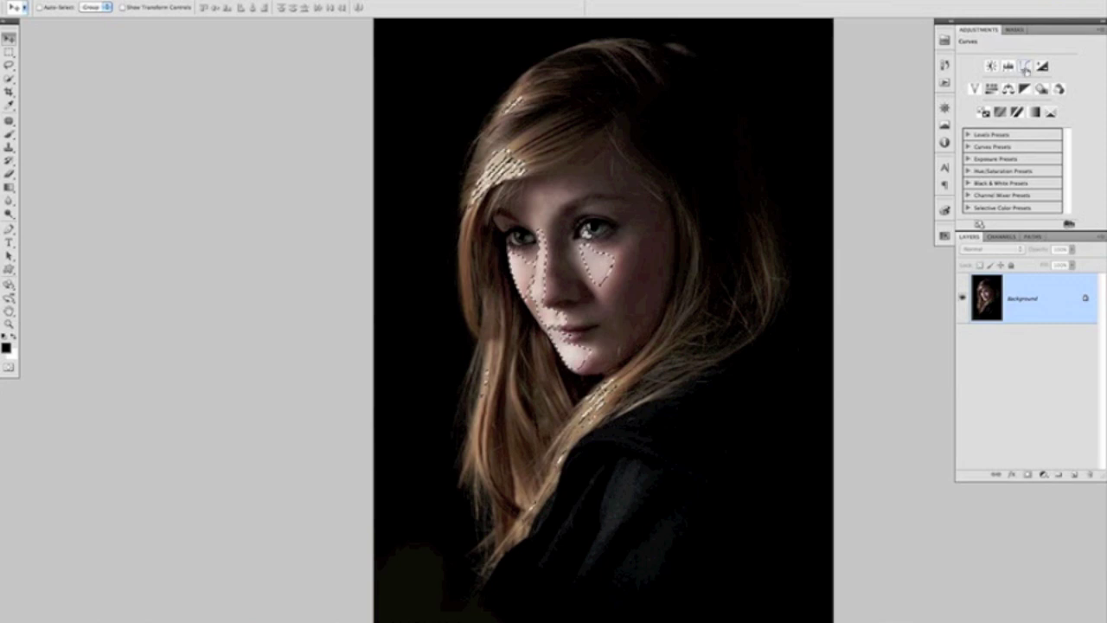
pyautogui.click(1025, 66)
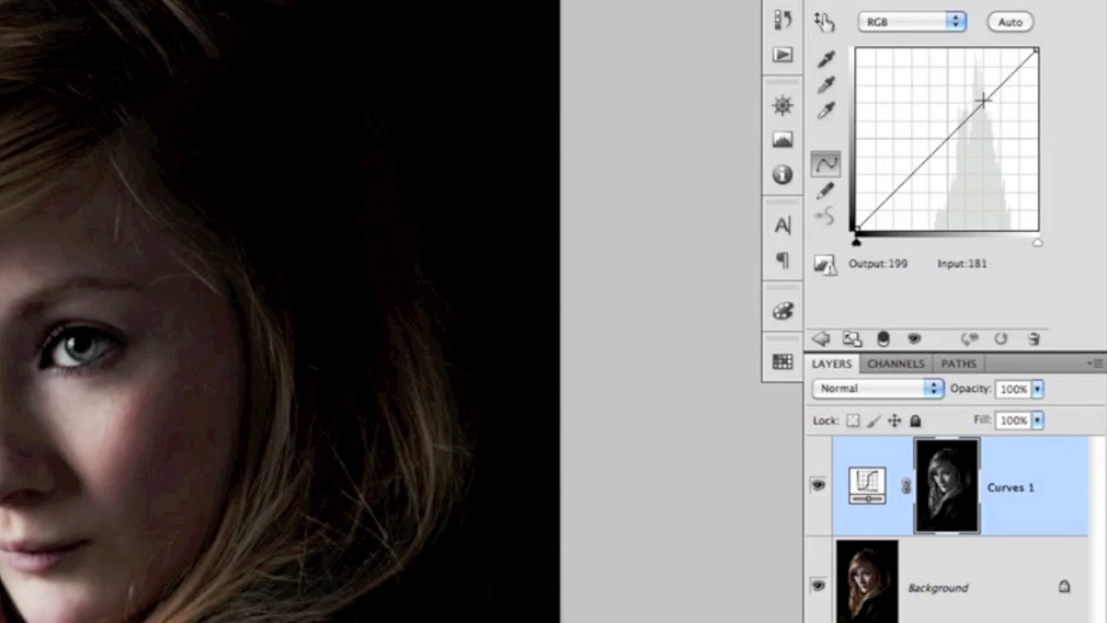
pyautogui.click(990, 95)
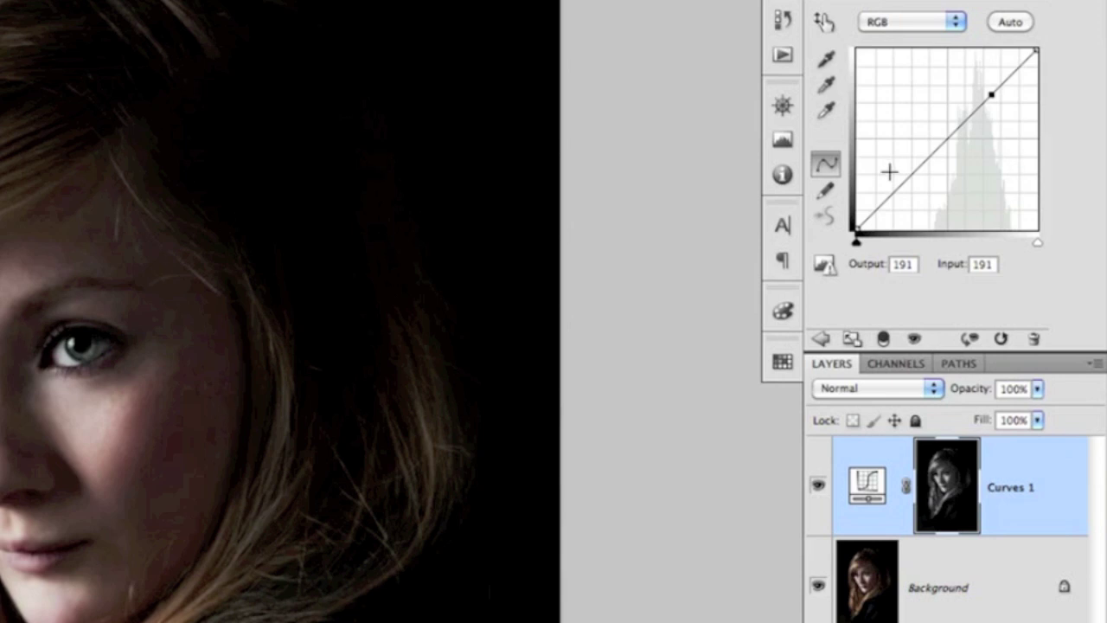
pyautogui.press('Up')
pyautogui.press('Up')
pyautogui.press('Up')
pyautogui.press('Up')
pyautogui.press('Up')
pyautogui.press('Up')
pyautogui.press('Up')
pyautogui.press('Up')
pyautogui.press('Up')
pyautogui.press('Up')
pyautogui.press('Up')
pyautogui.press('Up')
pyautogui.press('Up')
pyautogui.press('Up')
pyautogui.press('Up')
pyautogui.press('Up')
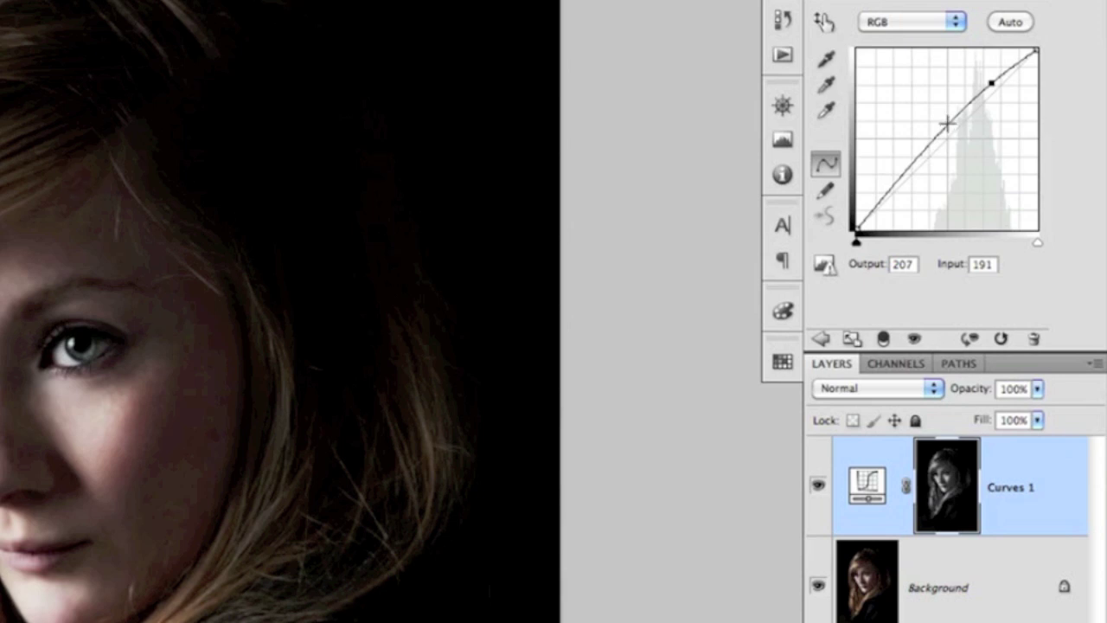
# Add and nudge lower, midtone and shadow curve points, then set opacity to 57%.
pyautogui.moveTo(948, 123); pyautogui.dragTo(950, 134)
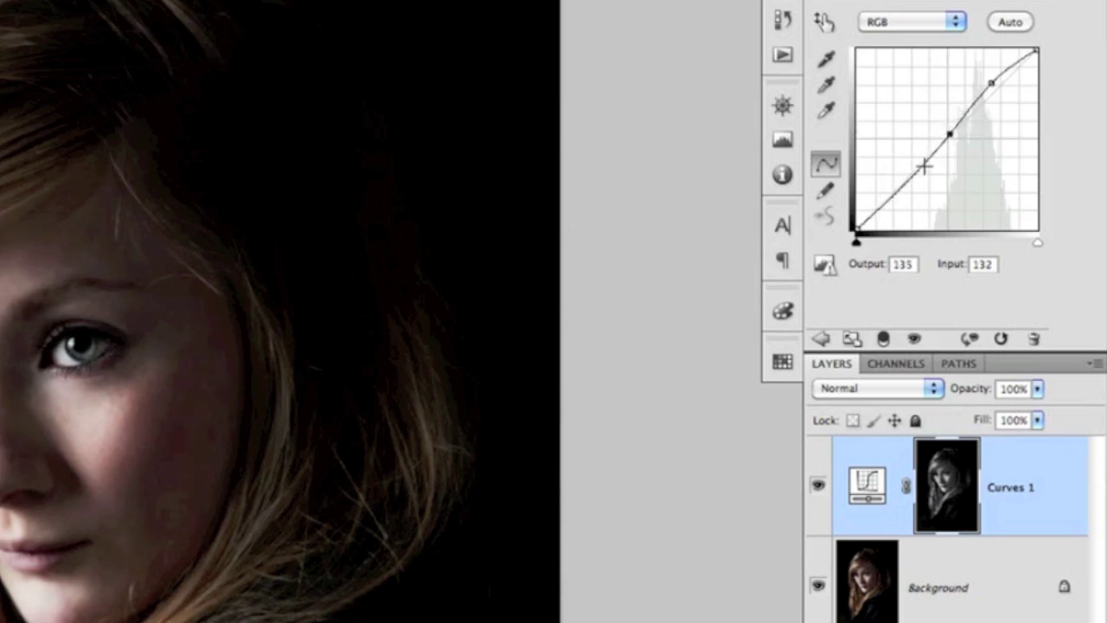
pyautogui.click(921, 167)
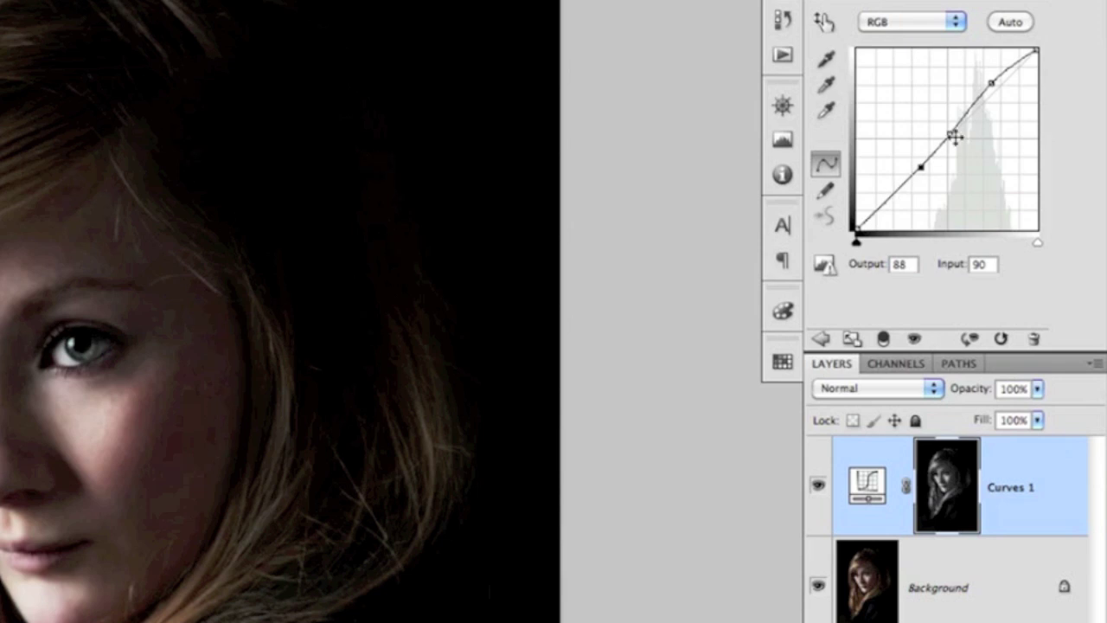
pyautogui.moveTo(951, 131); pyautogui.dragTo(955, 129)
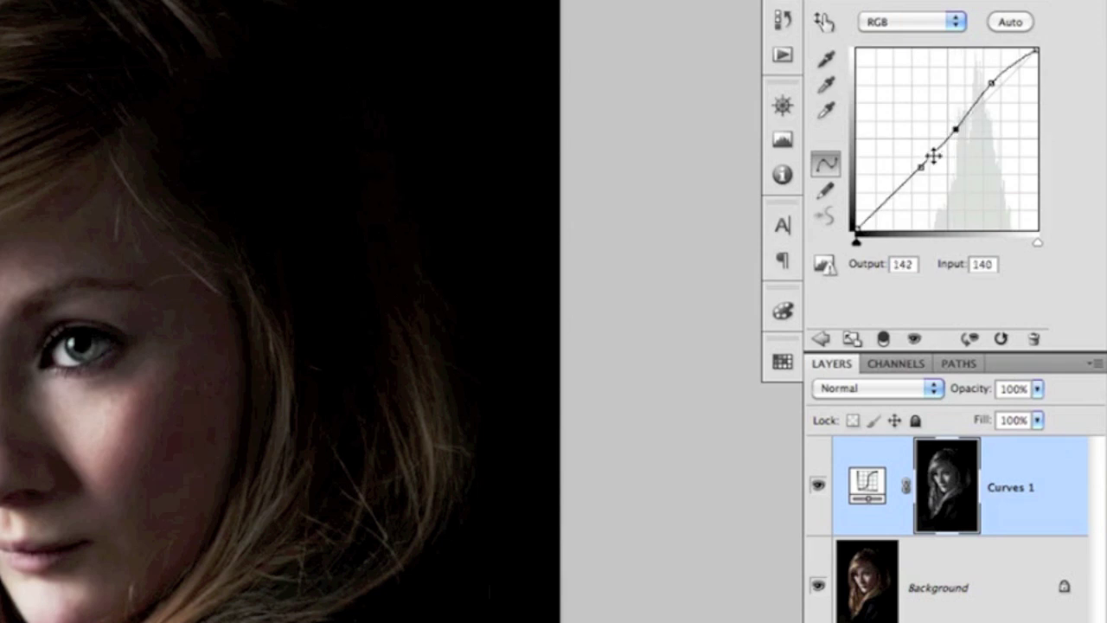
pyautogui.click(934, 153)
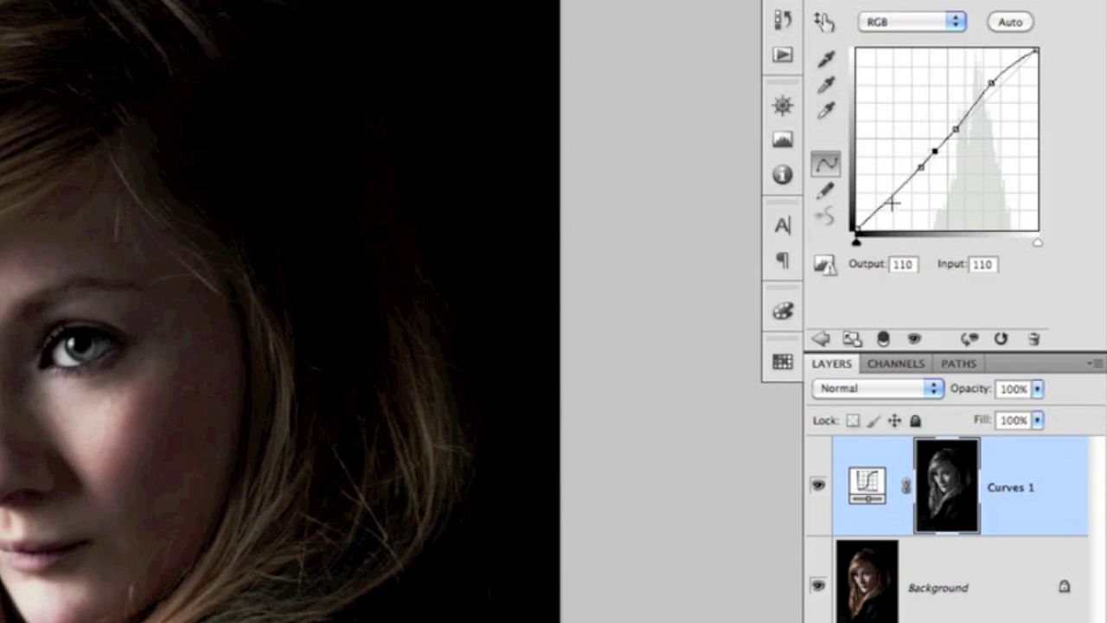
pyautogui.moveTo(892, 201); pyautogui.dragTo(893, 196)
pyautogui.moveTo(971, 389); pyautogui.dragTo(886, 388)
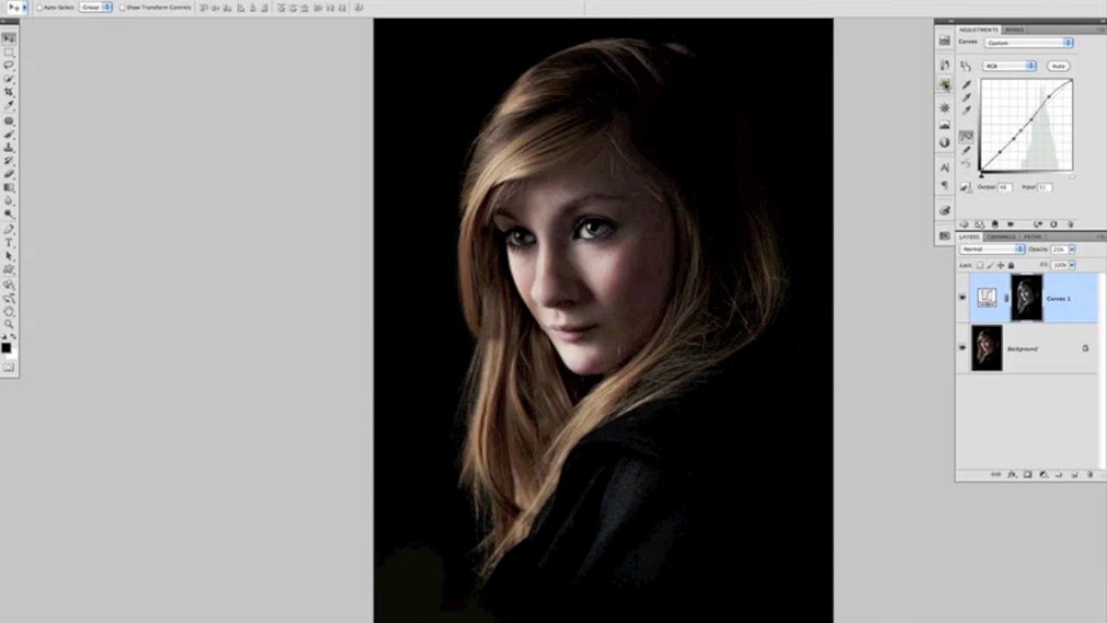
# Stop recording the Boost Highlights action and delete the test Curves 1 layer.
pyautogui.click(946, 84)
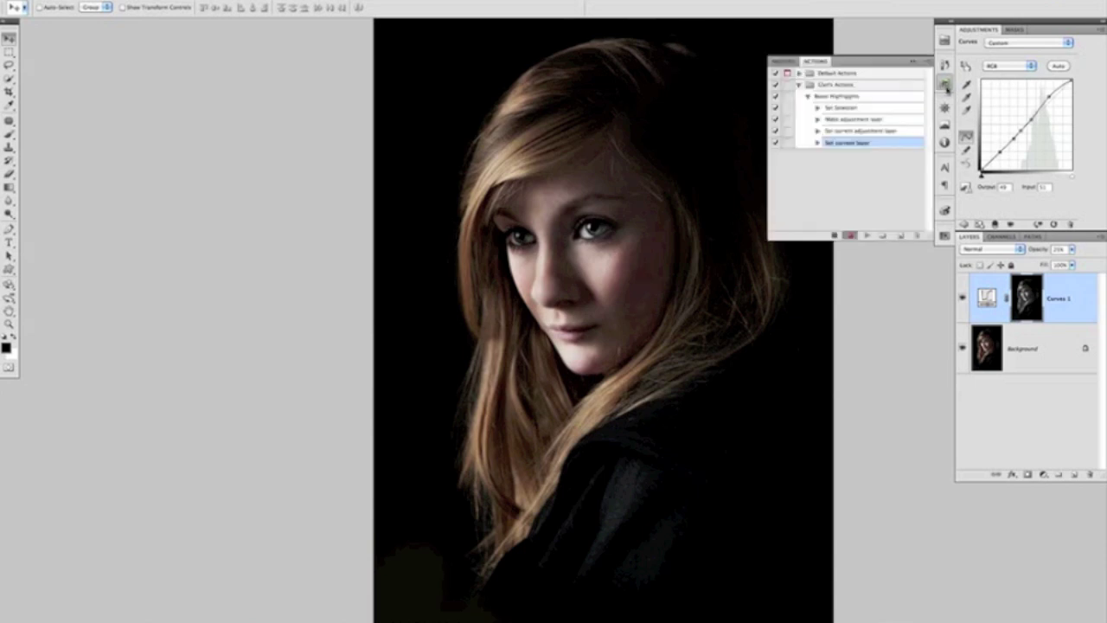
pyautogui.click(807, 97)
pyautogui.click(833, 236)
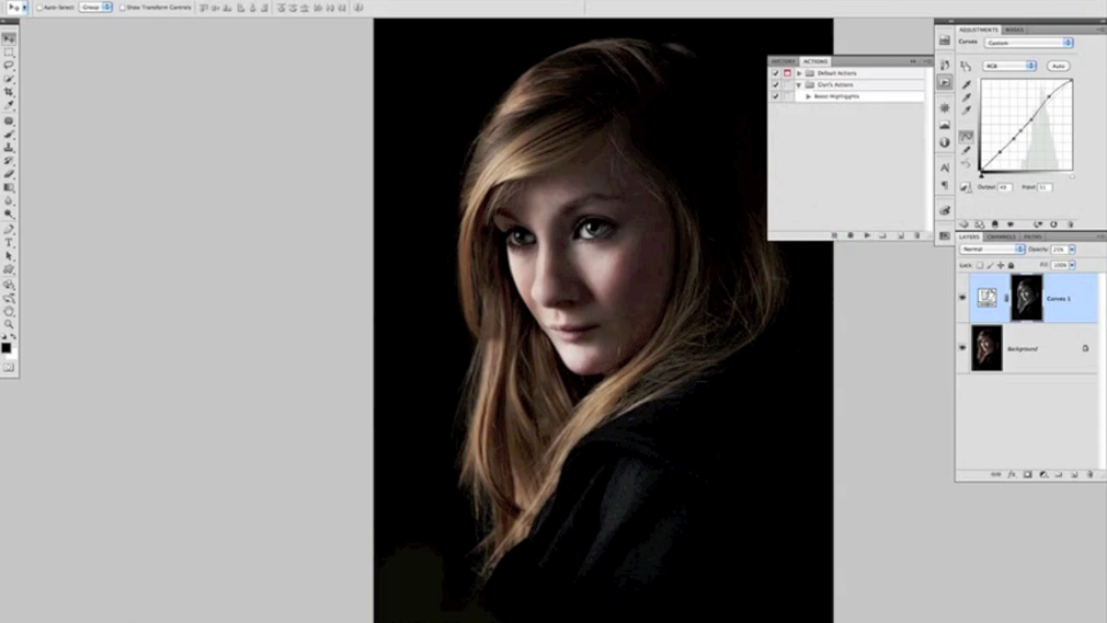
pyautogui.moveTo(990, 296); pyautogui.dragTo(1089, 474)
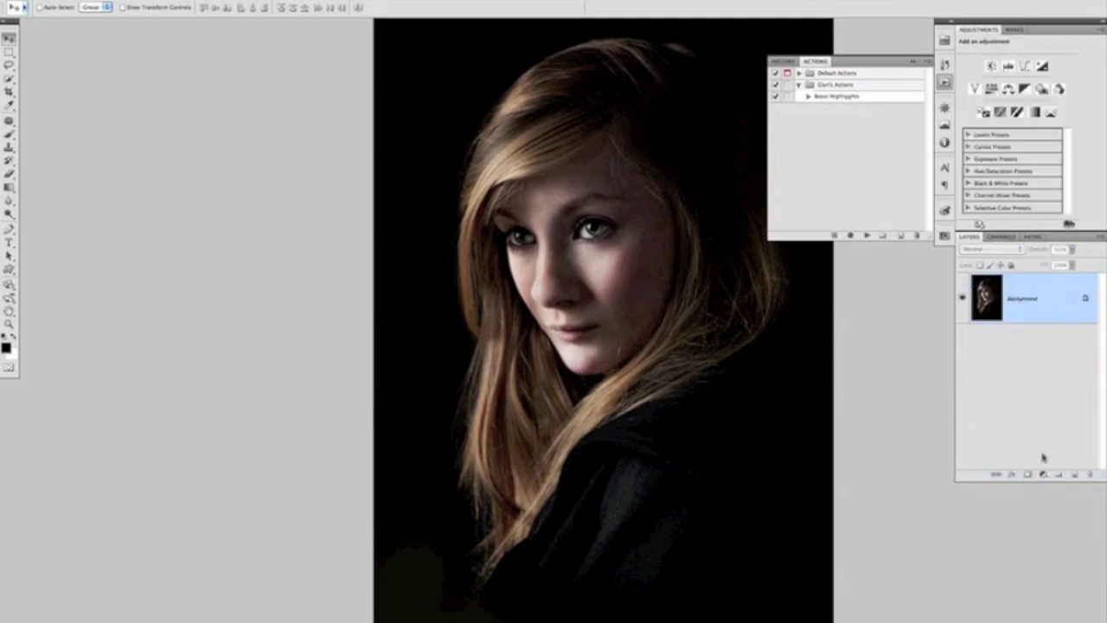
pyautogui.hscroll(3, 664, 251)
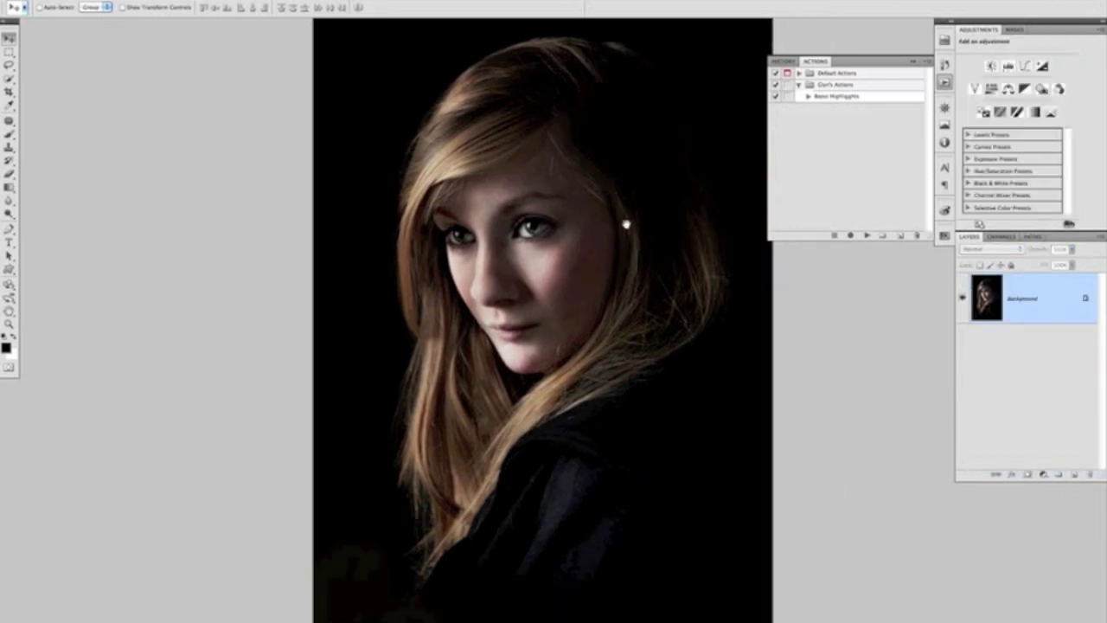
# Create a new action named 'Boost Shadows' and begin recording it.
pyautogui.click(900, 235)
pyautogui.write('Boost')
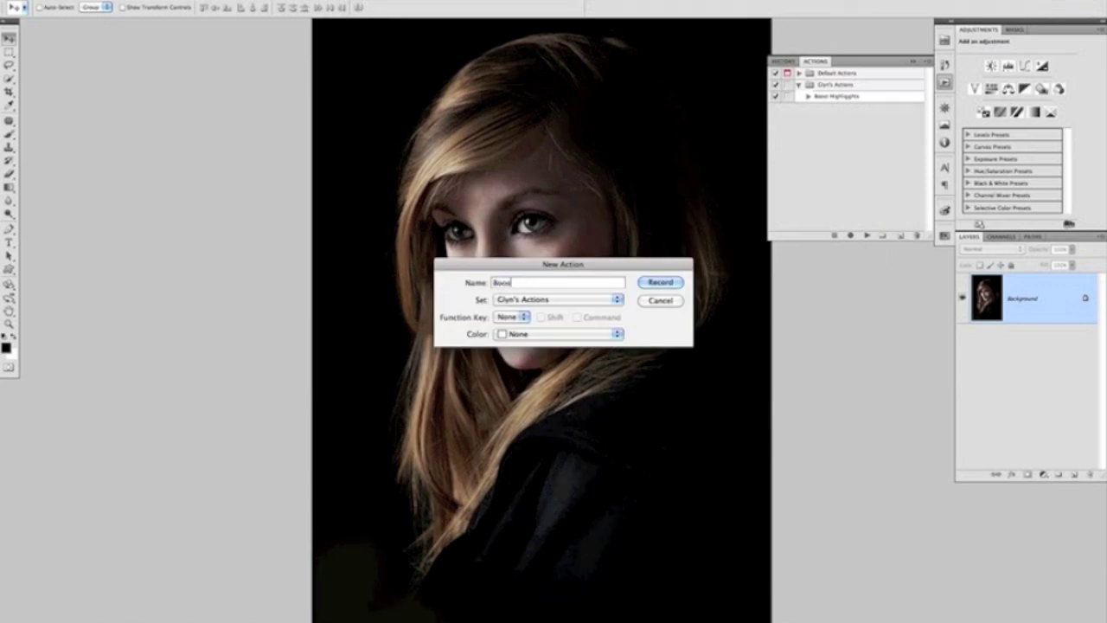
pyautogui.write(' Shadows')
pyautogui.press('Return')
pyautogui.click(944, 82)
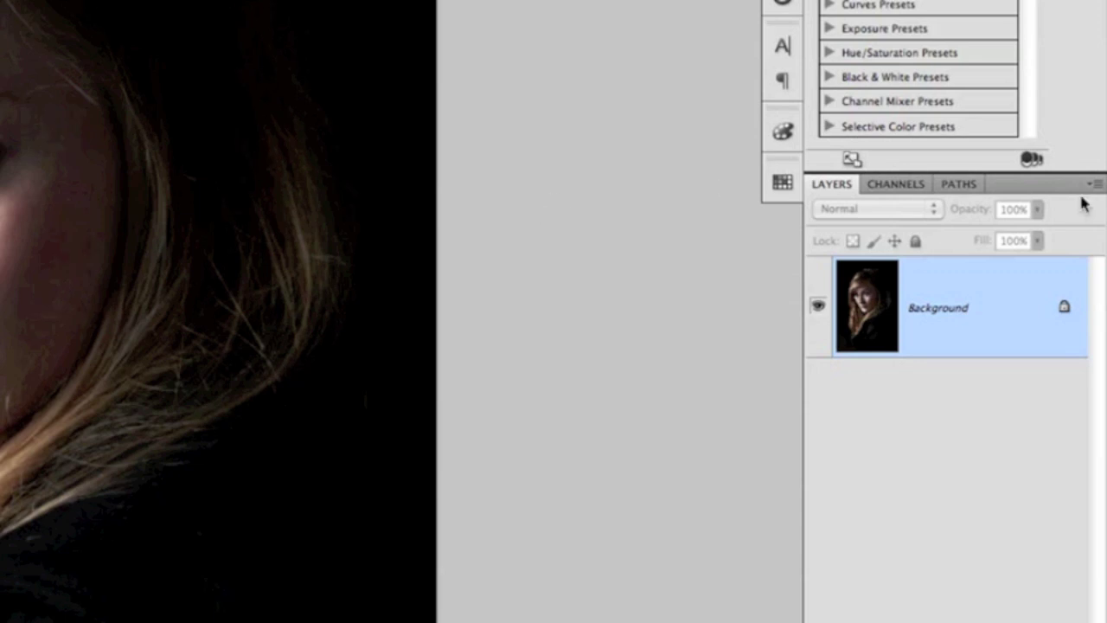
pyautogui.click(1007, 240)
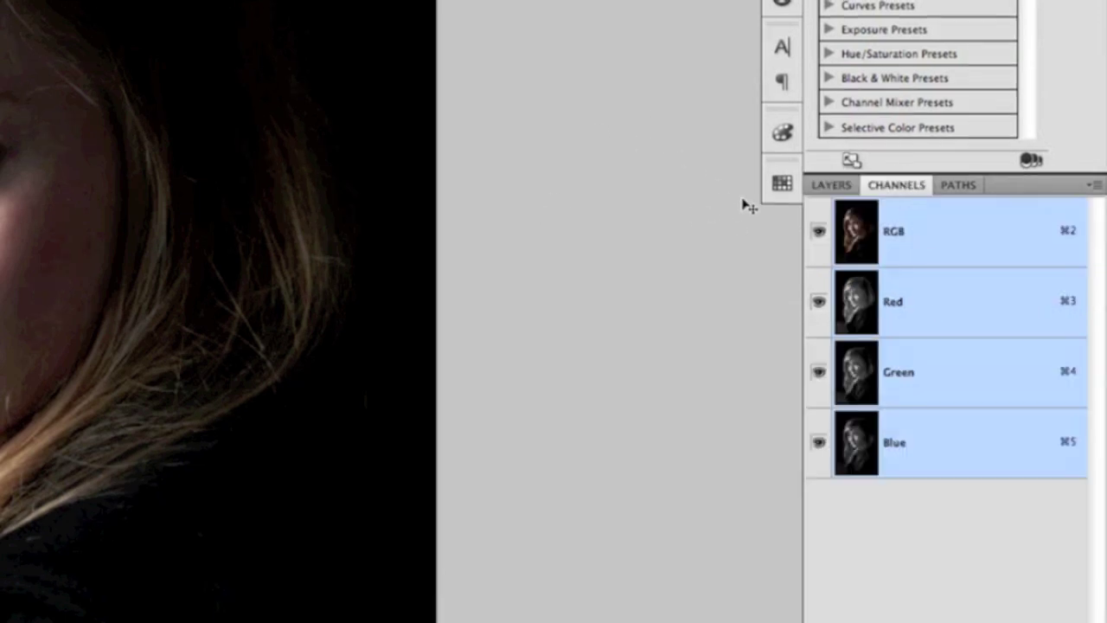
# Load the RGB channel as a selection and invert it to target the shadows.
pyautogui.keyDown('super'); pyautogui.click(860, 243); pyautogui.keyUp('super')
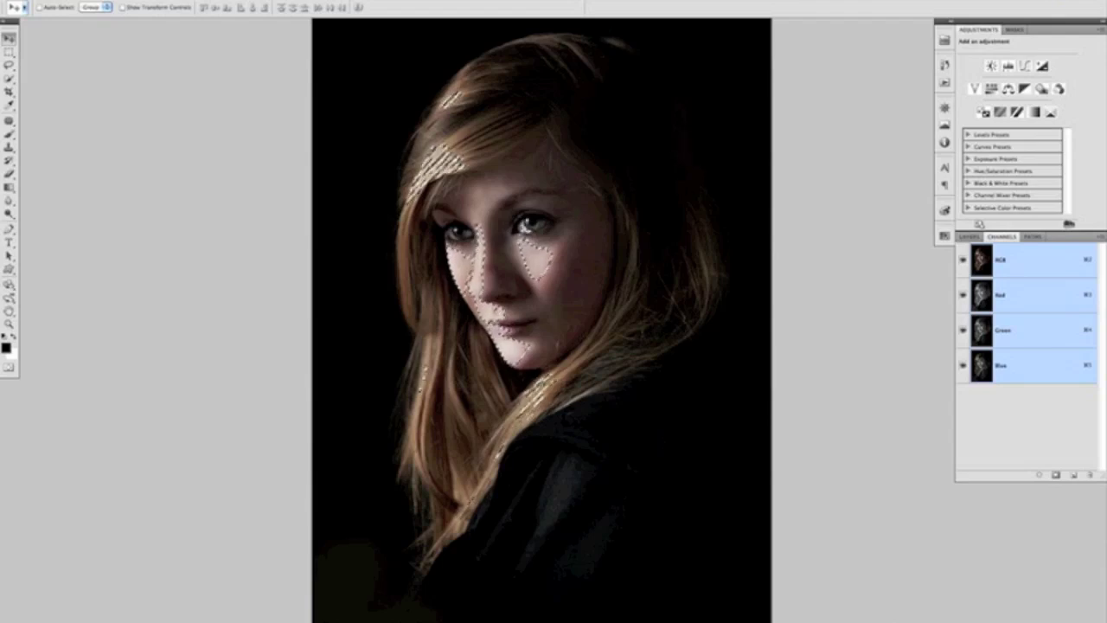
pyautogui.click(216, 1)
pyautogui.click(222, 19)
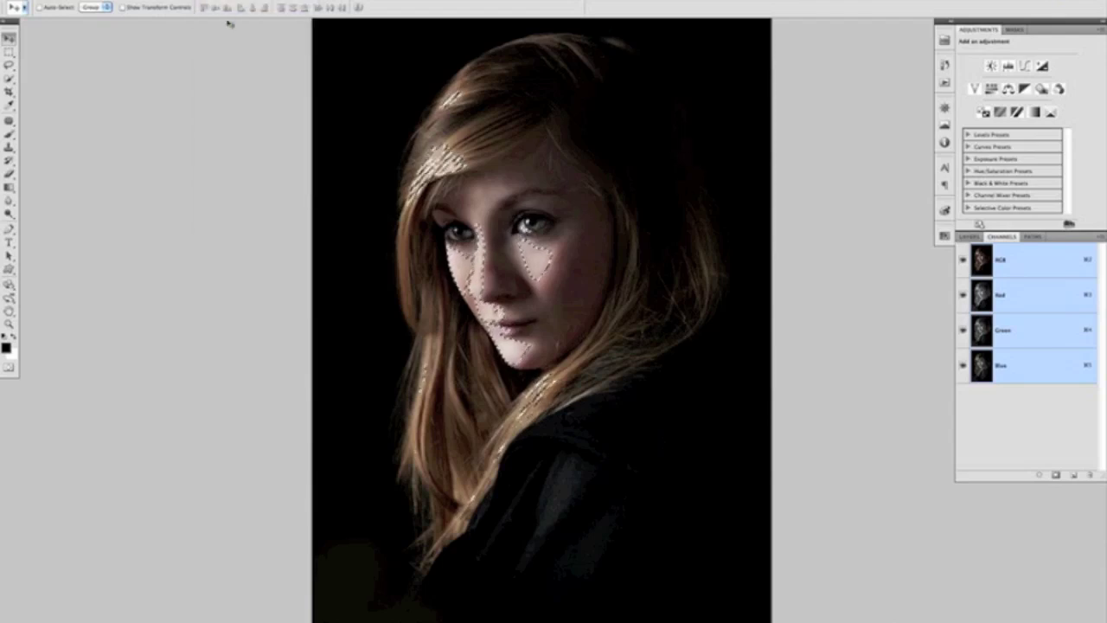
pyautogui.click(969, 237)
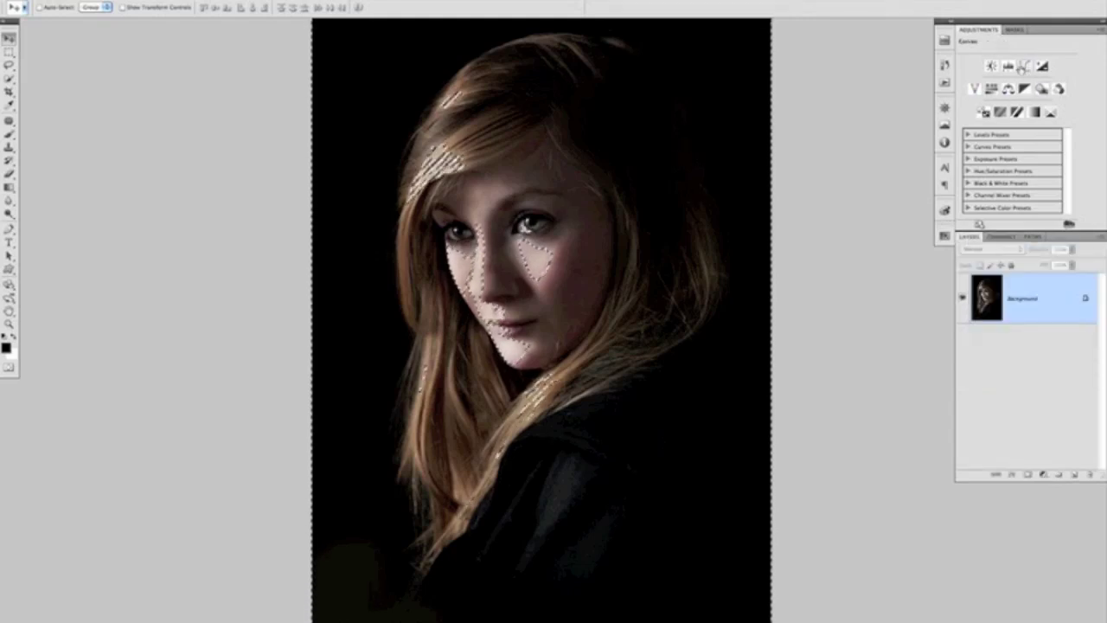
# Add a masked Curves layer, lower the shadow point, lift midtones and highlights, opacity 63%.
pyautogui.click(1025, 66)
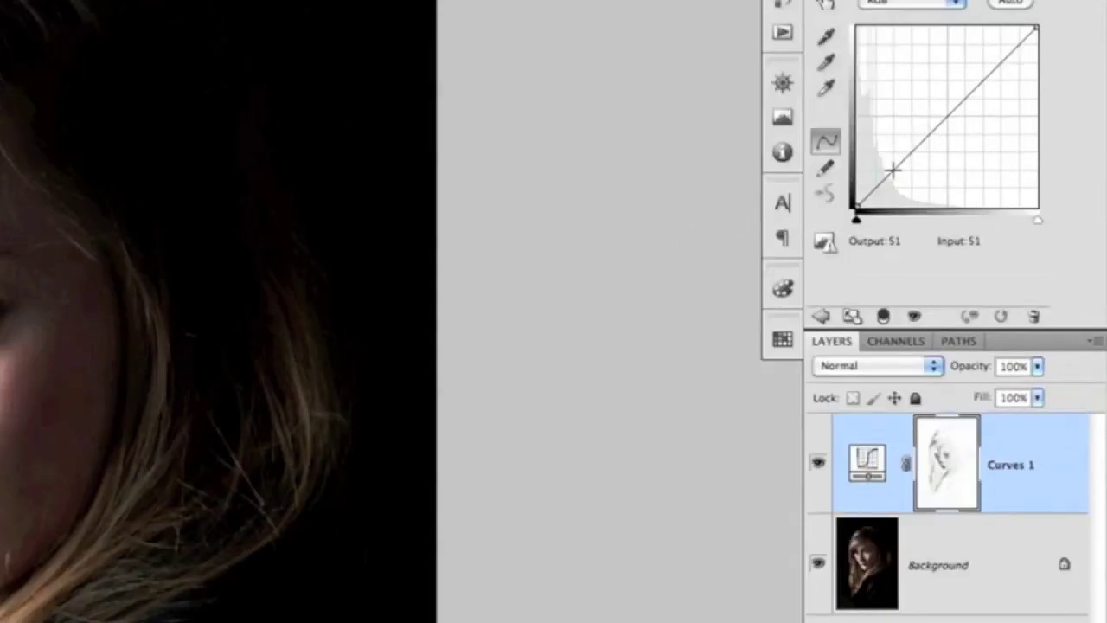
pyautogui.click(893, 170)
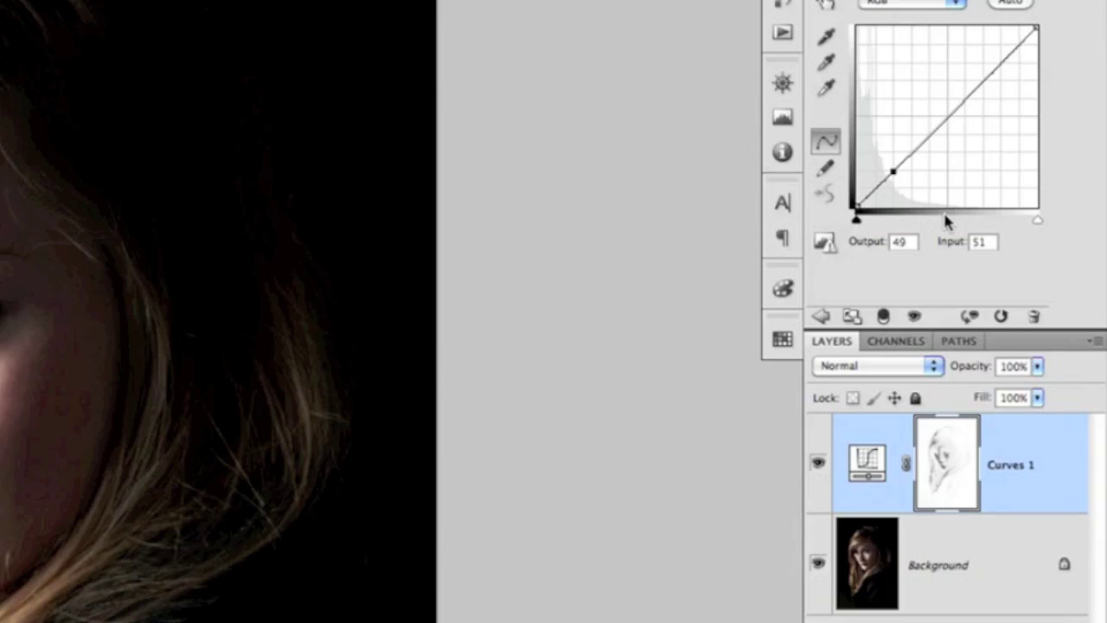
pyautogui.press('Down')
pyautogui.press('Down')
pyautogui.press('Down')
pyautogui.press('Down')
pyautogui.press('Down')
pyautogui.press('Down')
pyautogui.press('Down')
pyautogui.press('Down')
pyautogui.press('Down')
pyautogui.press('Down')
pyautogui.press('Down')
pyautogui.press('Down')
pyautogui.press('Down')
pyautogui.press('Down')
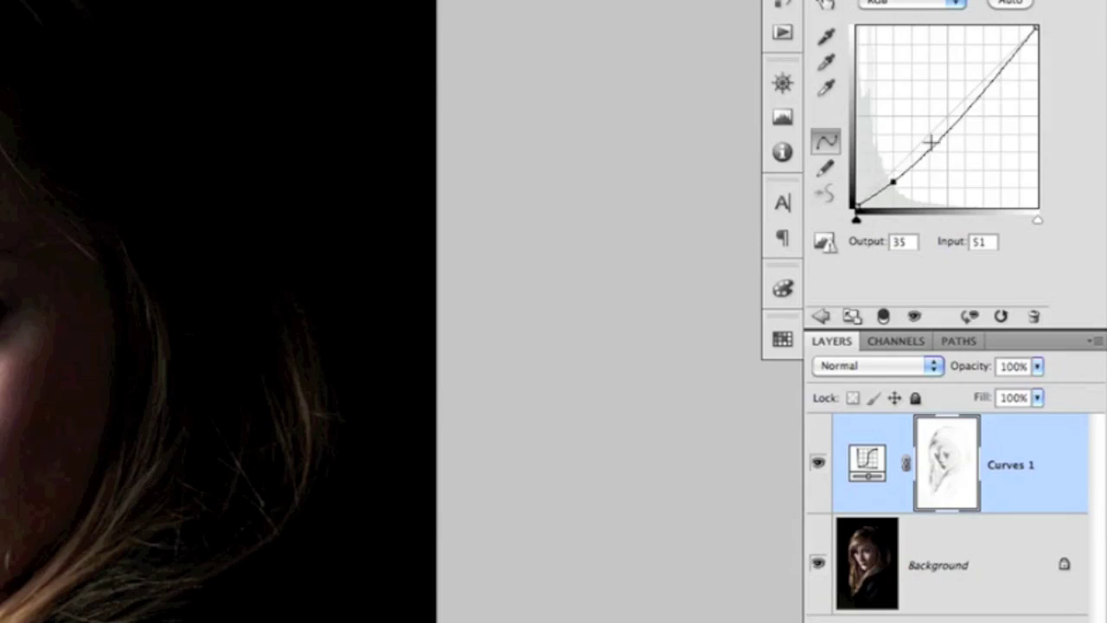
pyautogui.moveTo(925, 152); pyautogui.dragTo(927, 136)
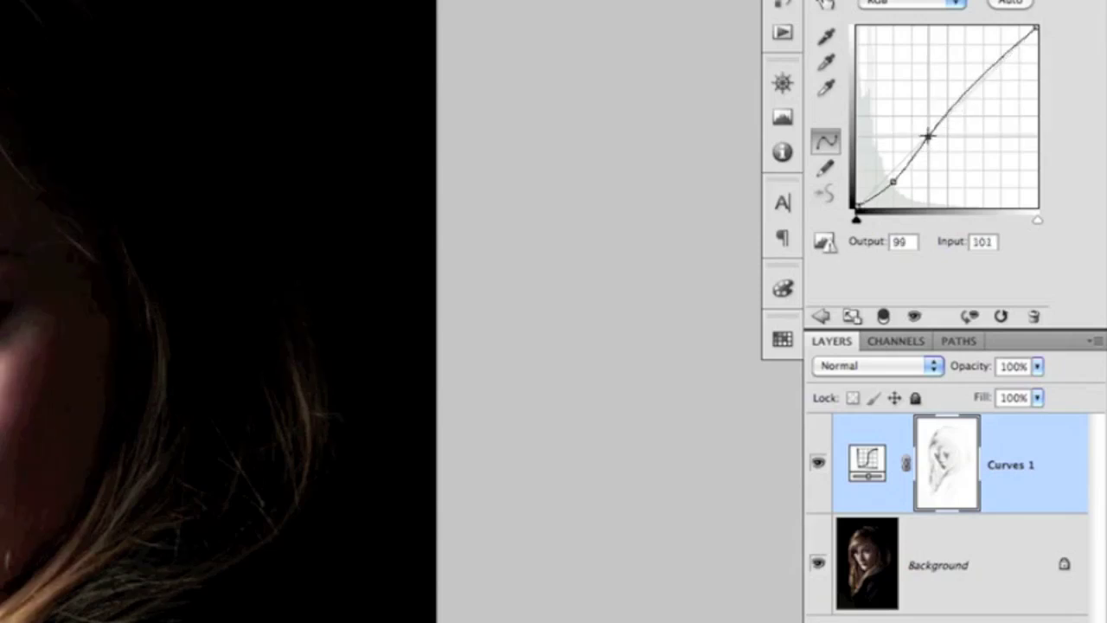
pyautogui.moveTo(959, 92); pyautogui.dragTo(992, 73)
pyautogui.click(990, 73)
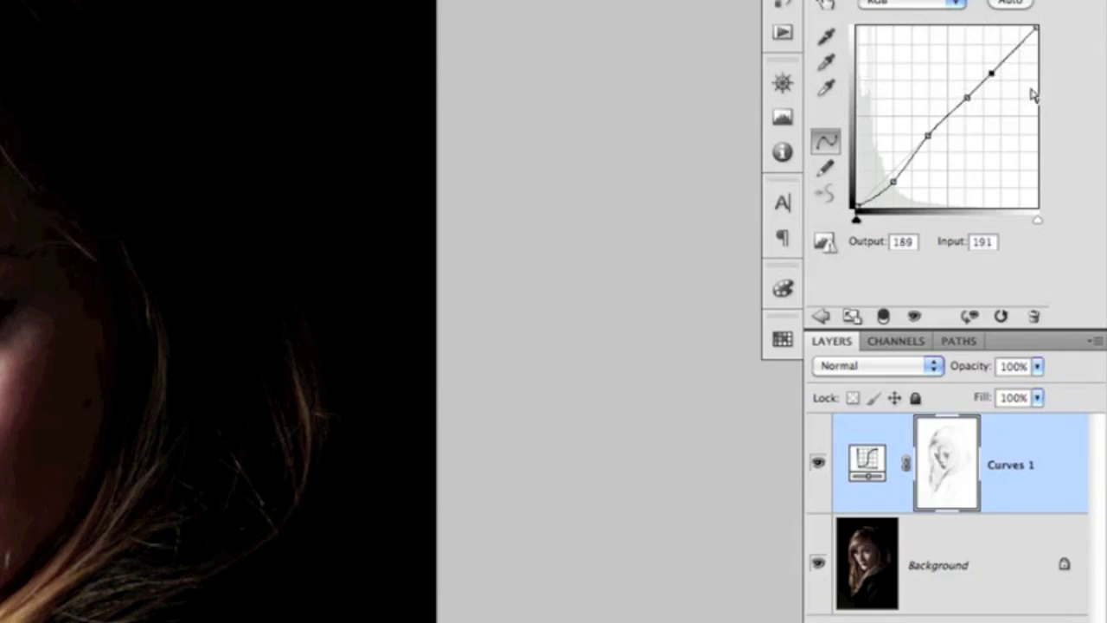
pyautogui.moveTo(976, 367); pyautogui.dragTo(889, 360)
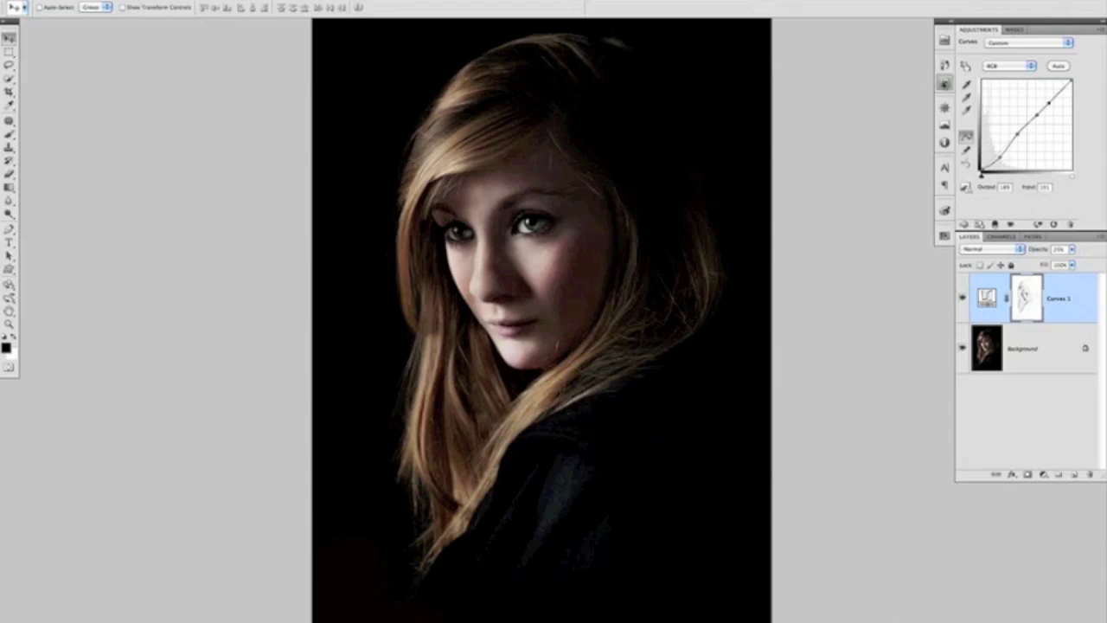
# Stop recording Boost Shadows, collapse its steps, and delete the test Curves 1 layer.
pyautogui.click(783, 32)
pyautogui.click(834, 235)
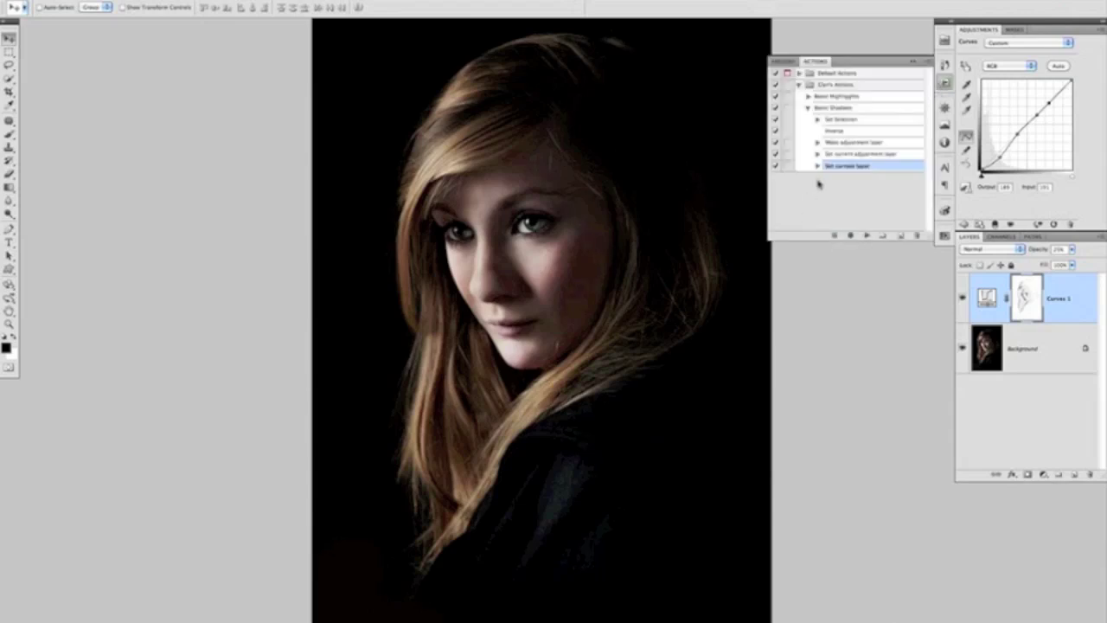
pyautogui.click(807, 108)
pyautogui.moveTo(995, 298); pyautogui.dragTo(1089, 475)
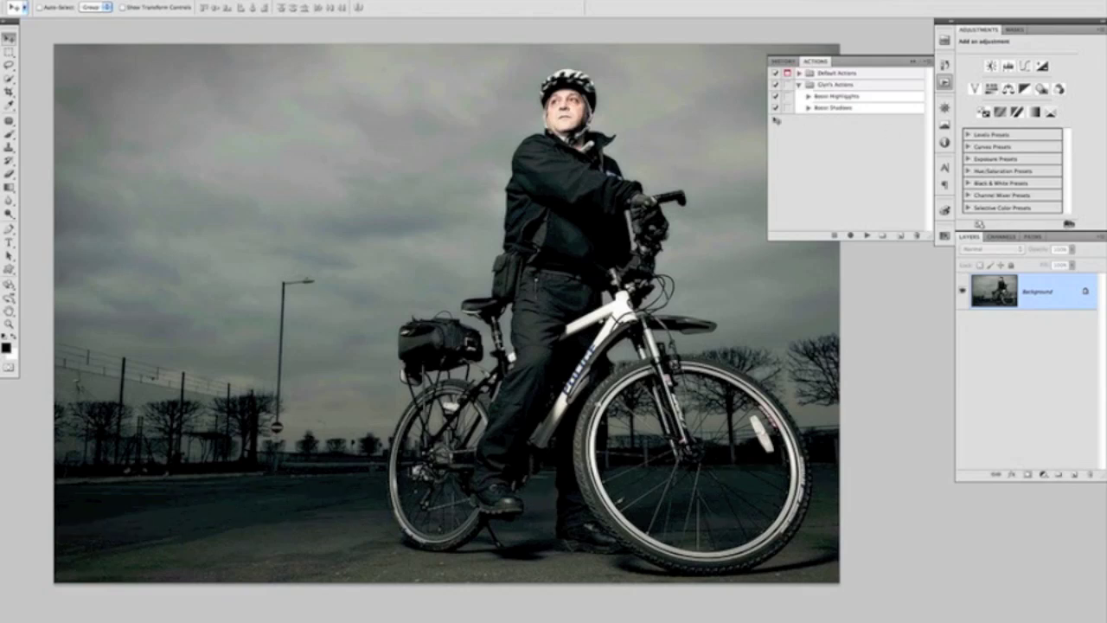
# Play the Boost Shadows action repeatedly to stack masked Curves layers on the cyclist photo.
pyautogui.click(846, 109)
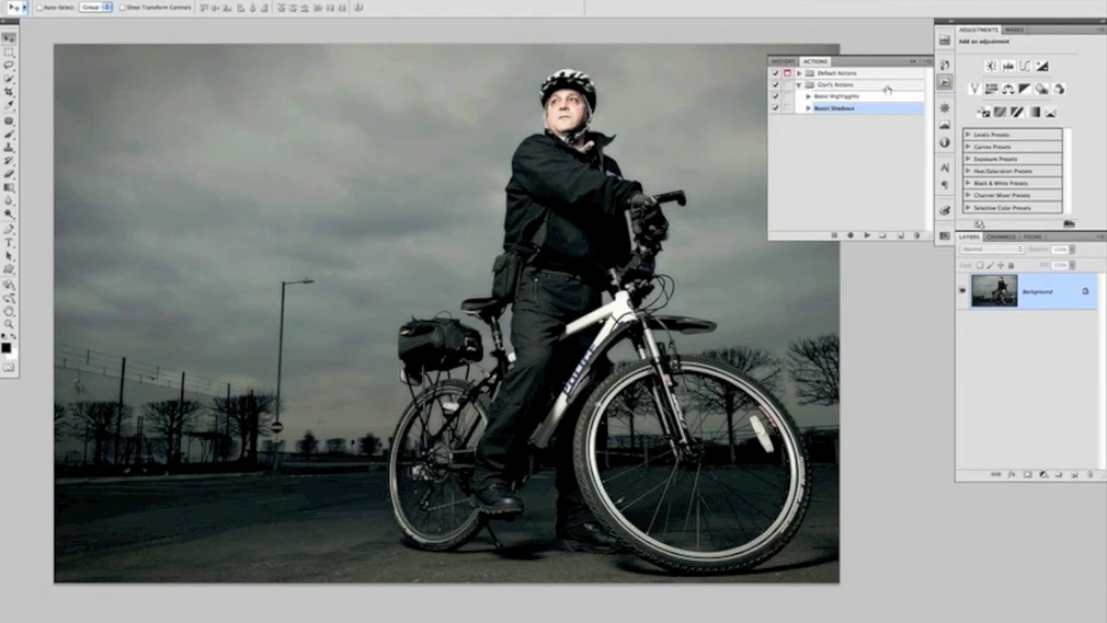
pyautogui.click(866, 235)
pyautogui.click(866, 235)
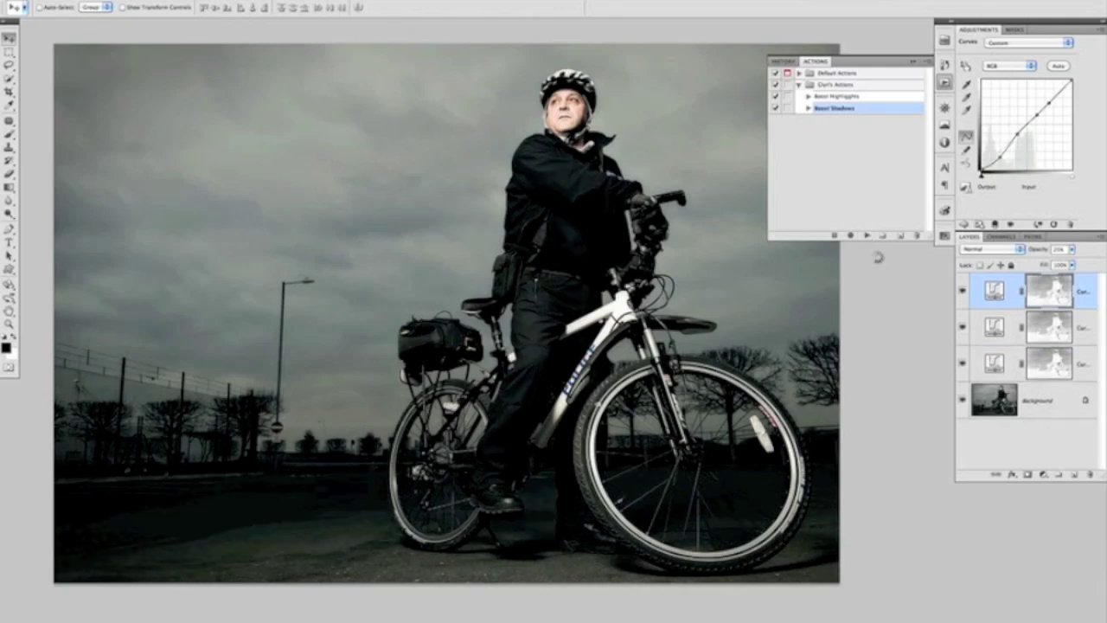
pyautogui.click(866, 235)
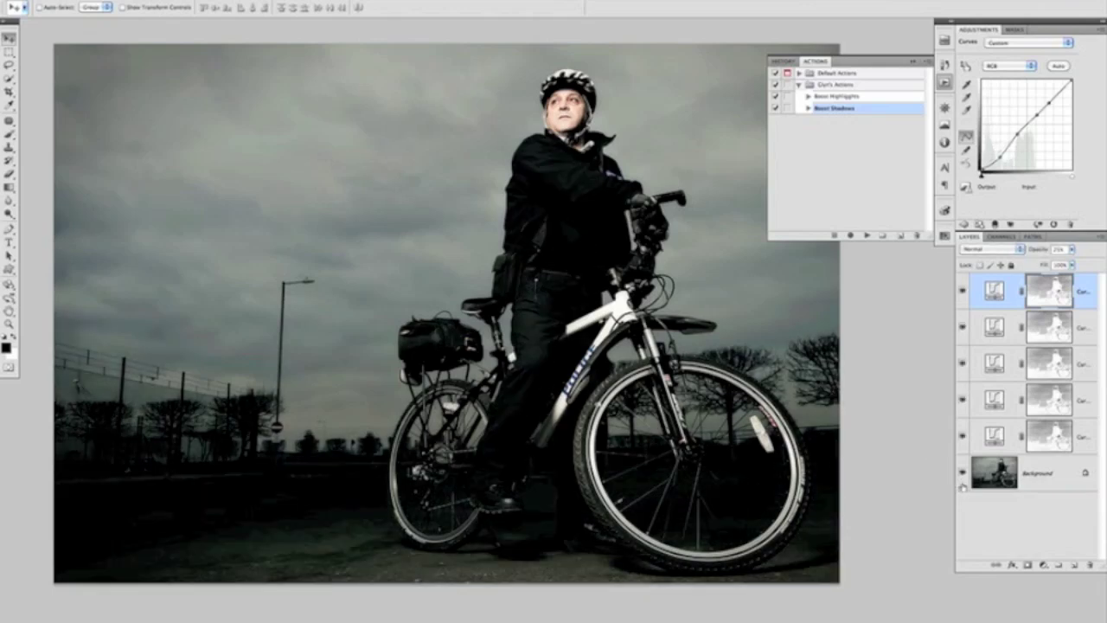
# Toggle the Curves layers' visibility to compare the photo before and after.
pyautogui.keyDown('alt'); pyautogui.click(962, 475); pyautogui.keyUp('alt')
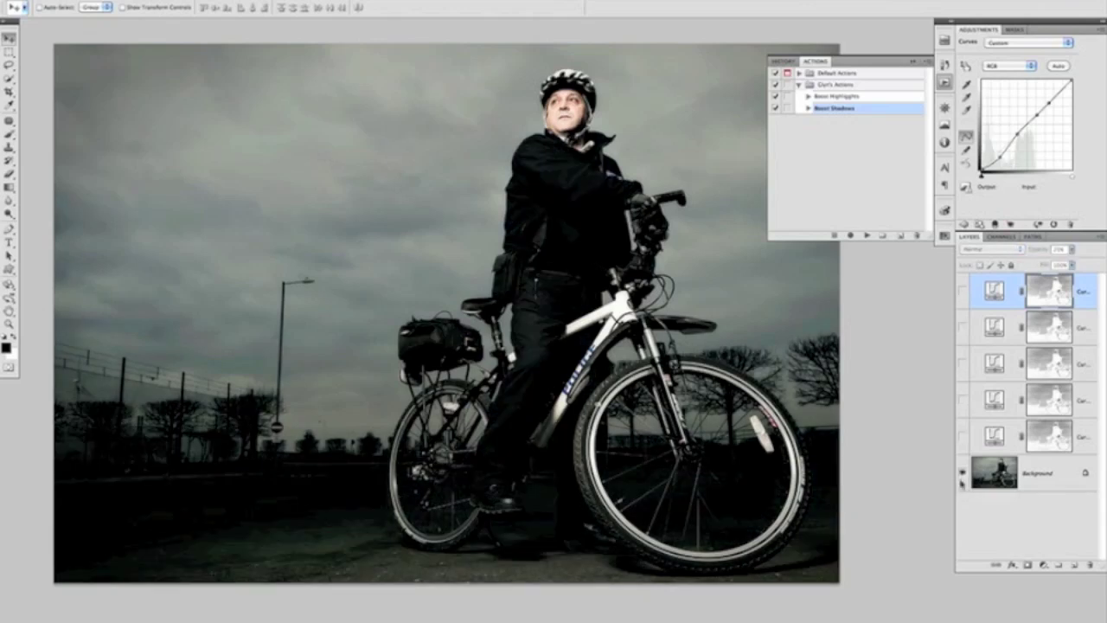
pyautogui.keyDown('alt'); pyautogui.click(962, 476); pyautogui.keyUp('alt')
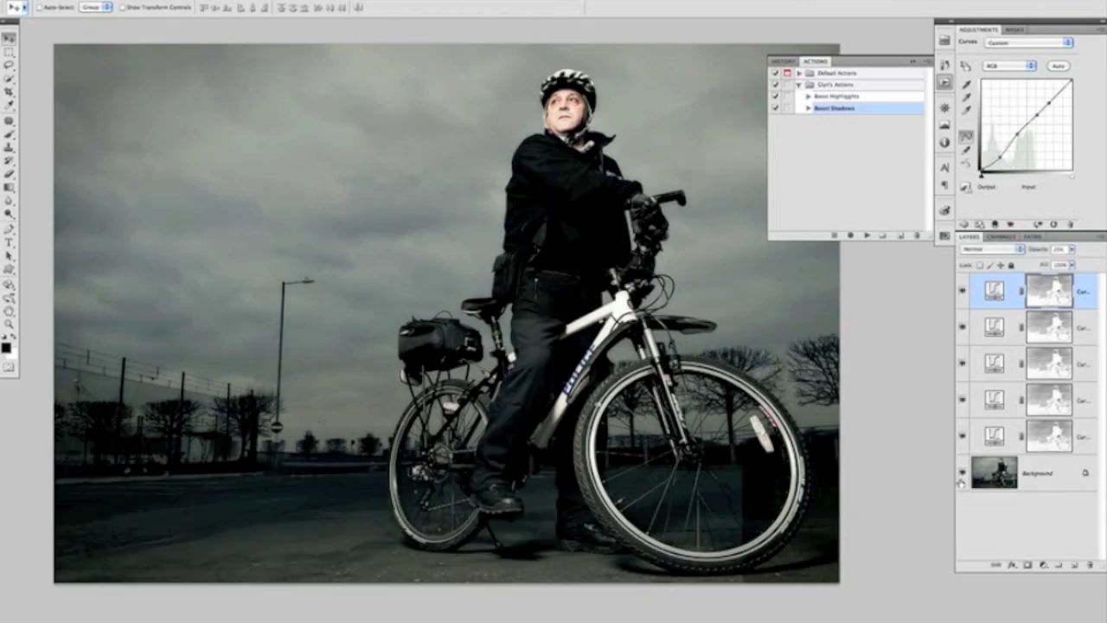
pyautogui.keyDown('alt'); pyautogui.click(962, 475); pyautogui.keyUp('alt')
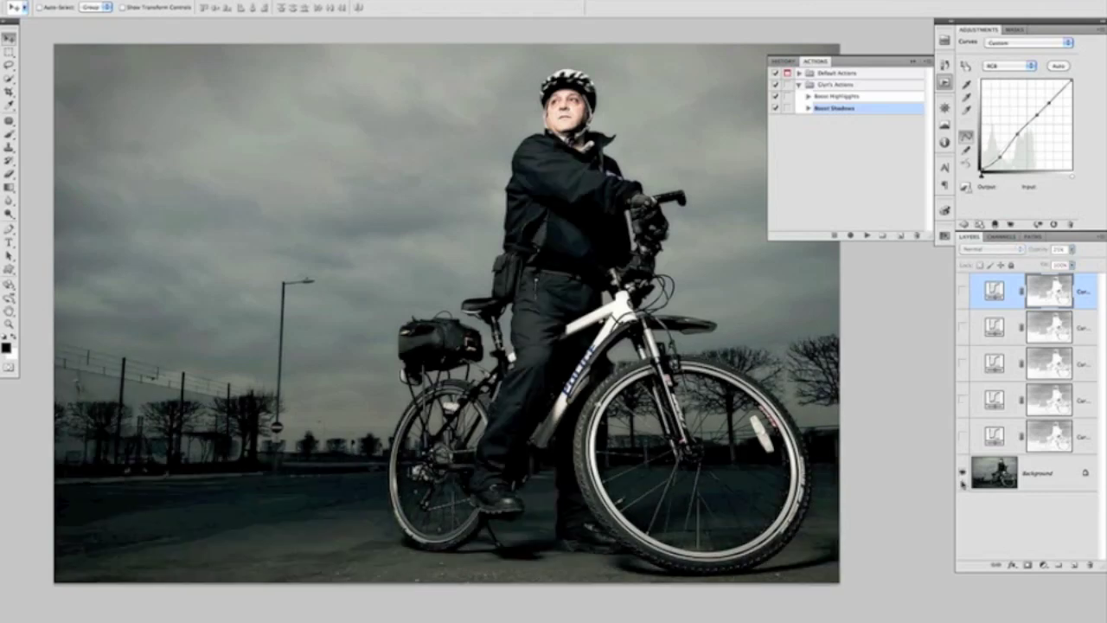
pyautogui.keyDown('alt'); pyautogui.click(962, 476); pyautogui.keyUp('alt')
pyautogui.keyDown('alt'); pyautogui.click(961, 475); pyautogui.keyUp('alt')
pyautogui.keyDown('alt'); pyautogui.click(962, 476); pyautogui.keyUp('alt')
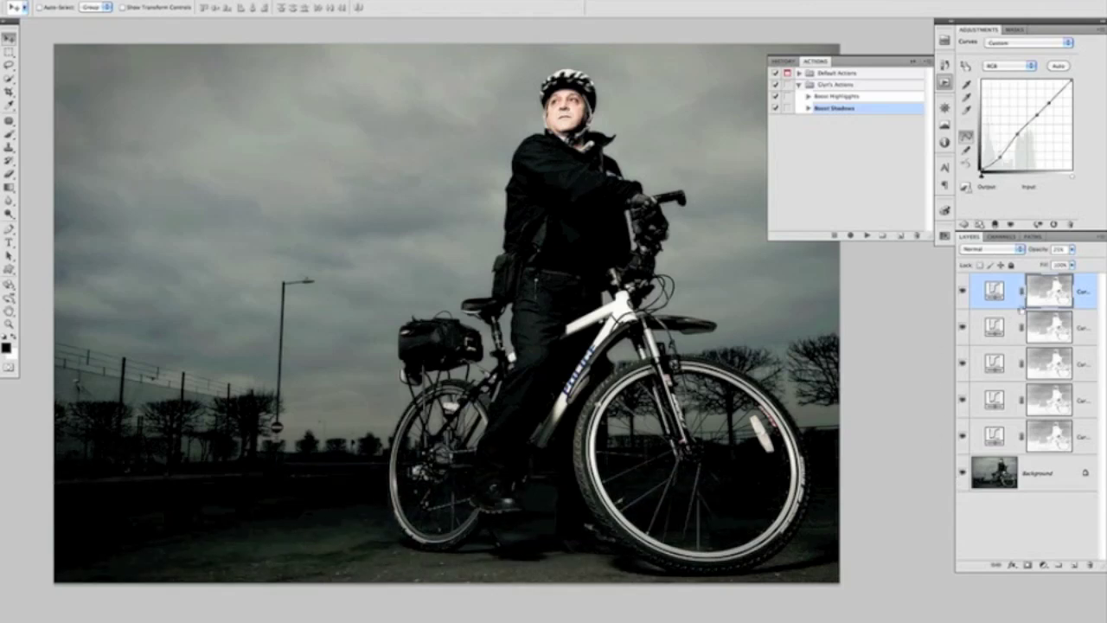
# Select the five Curves layers and group them into a new group named 'shadows'.
pyautogui.keyDown('shift'); pyautogui.click(1085, 443); pyautogui.keyUp('shift')
pyautogui.click(1097, 239)
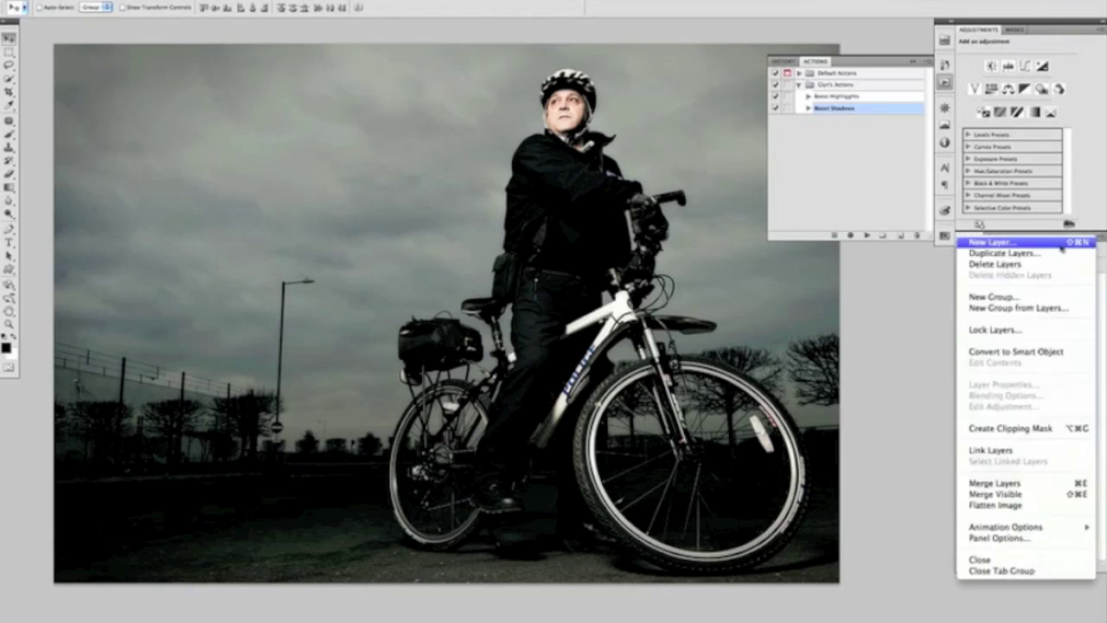
pyautogui.click(1022, 306)
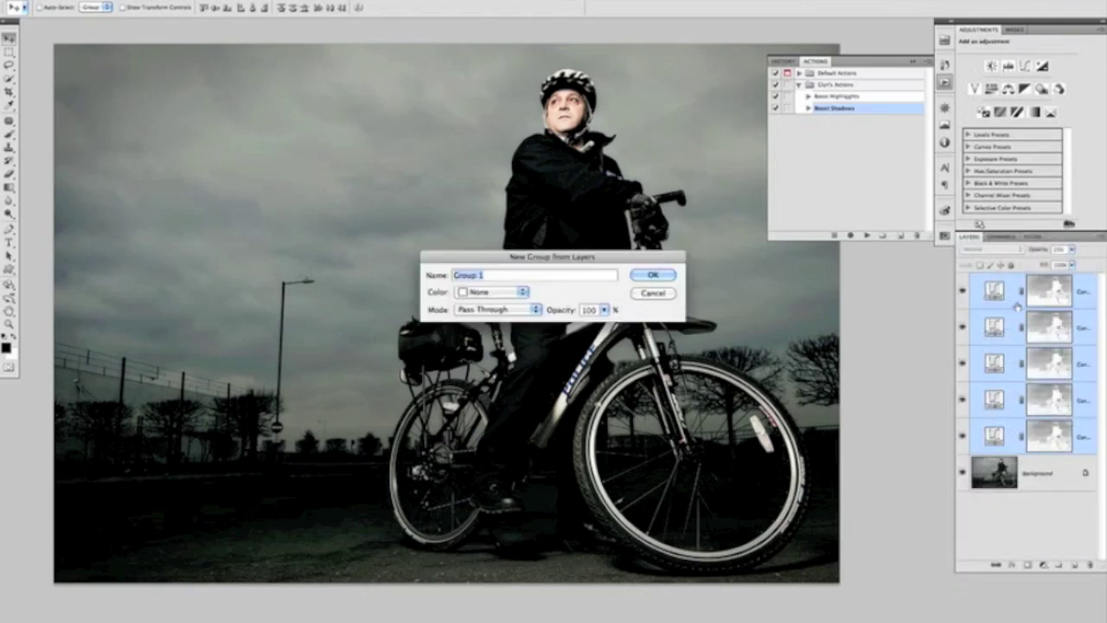
pyautogui.write('shadows')
pyautogui.press('Return')
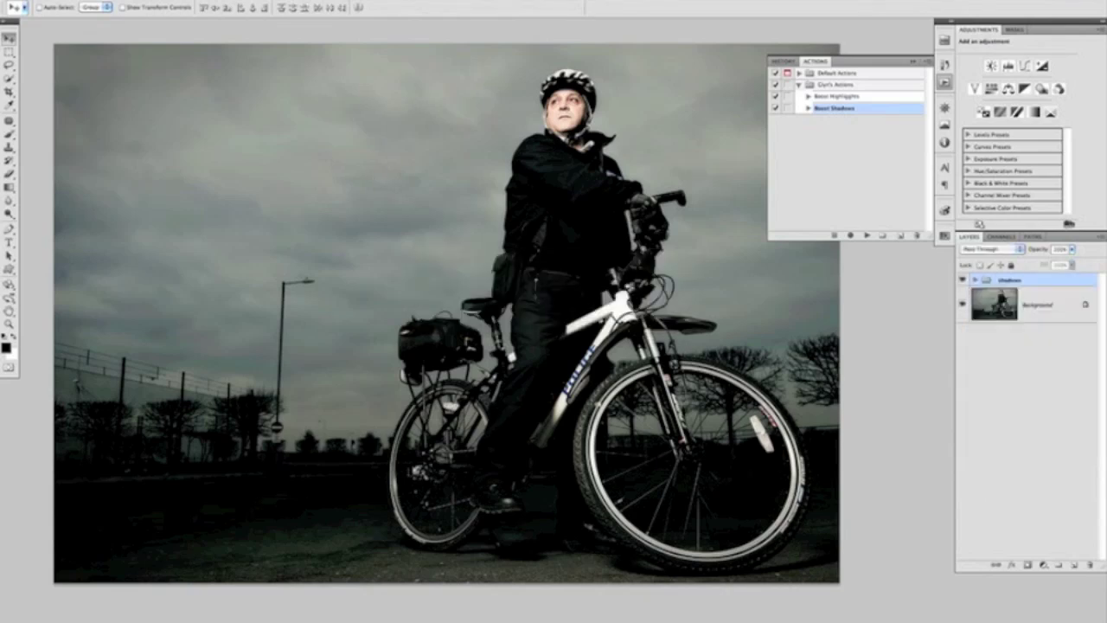
pyautogui.click(844, 98)
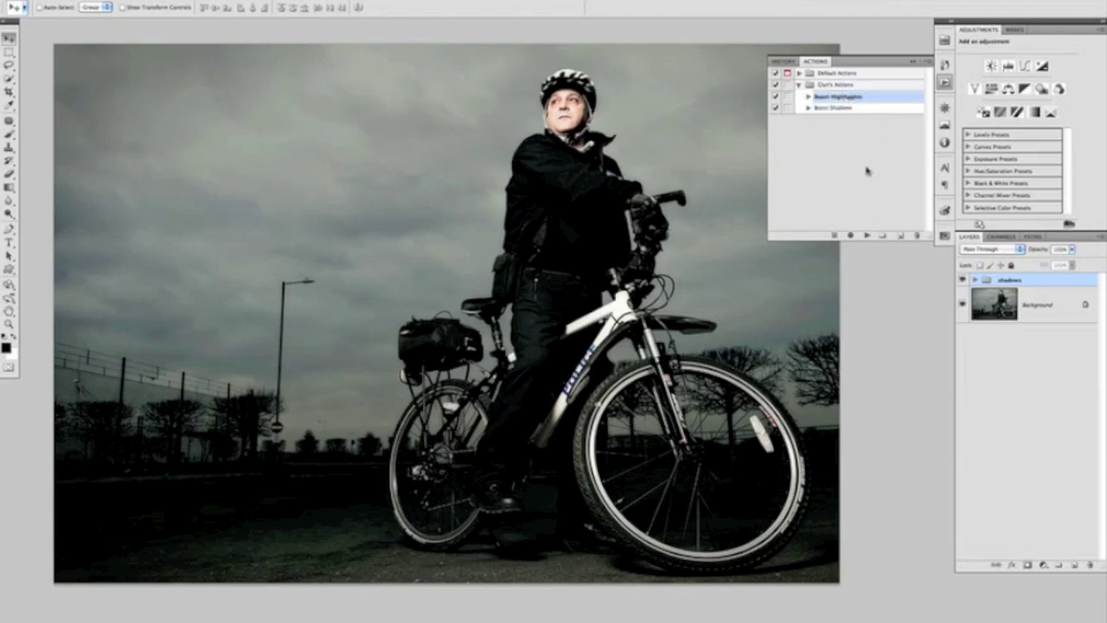
# Run Boost Highlights twice and group the second new Curves layer as 'highlights'.
pyautogui.click(868, 236)
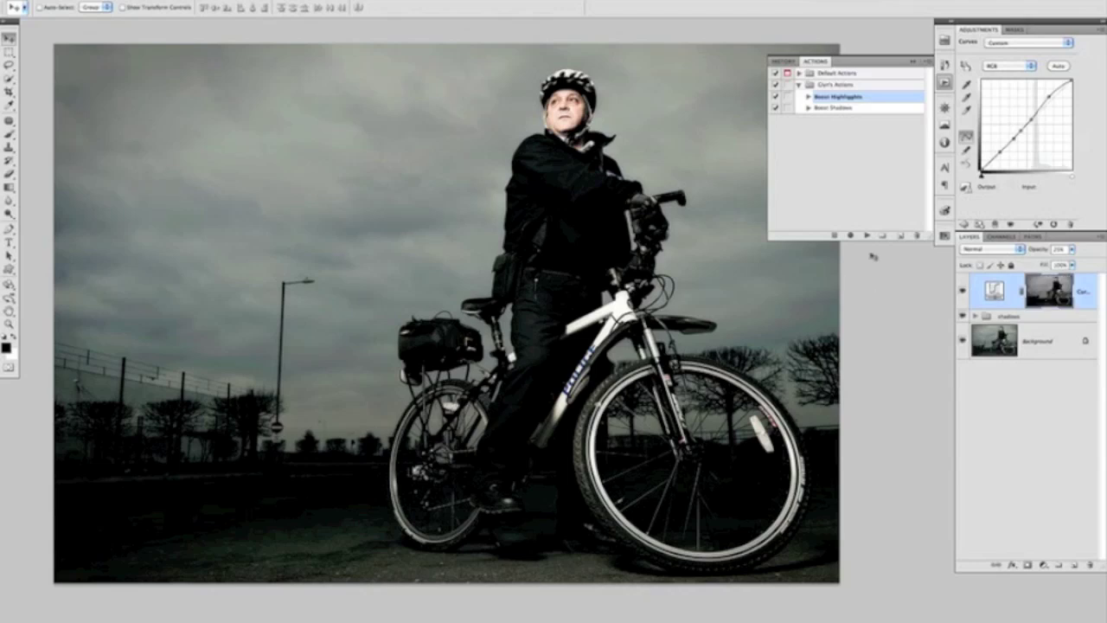
pyautogui.click(868, 236)
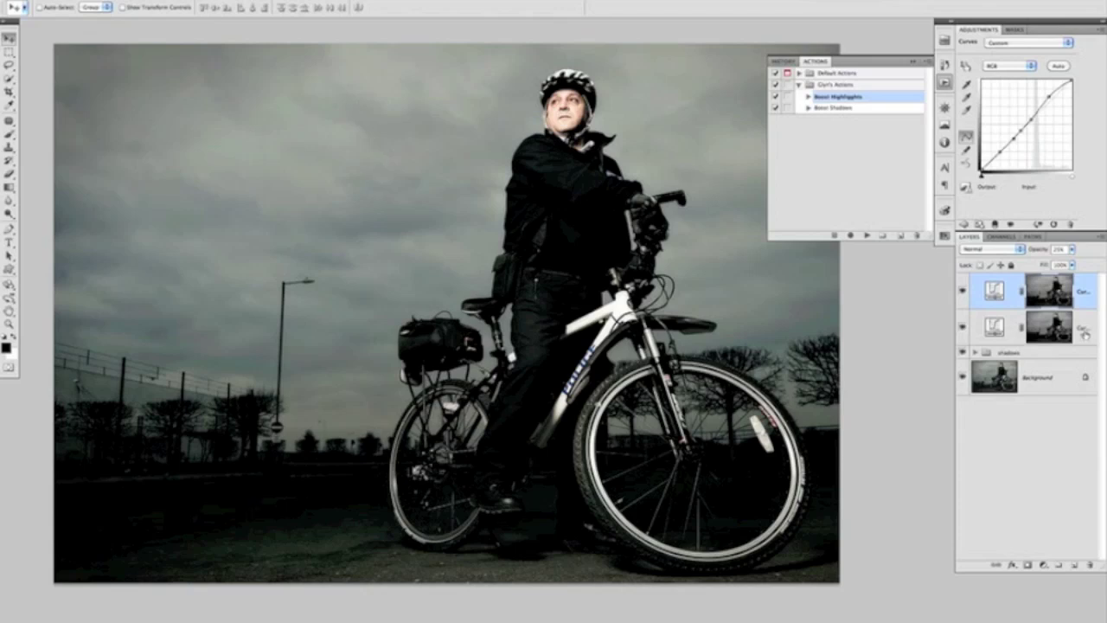
pyautogui.click(1083, 331)
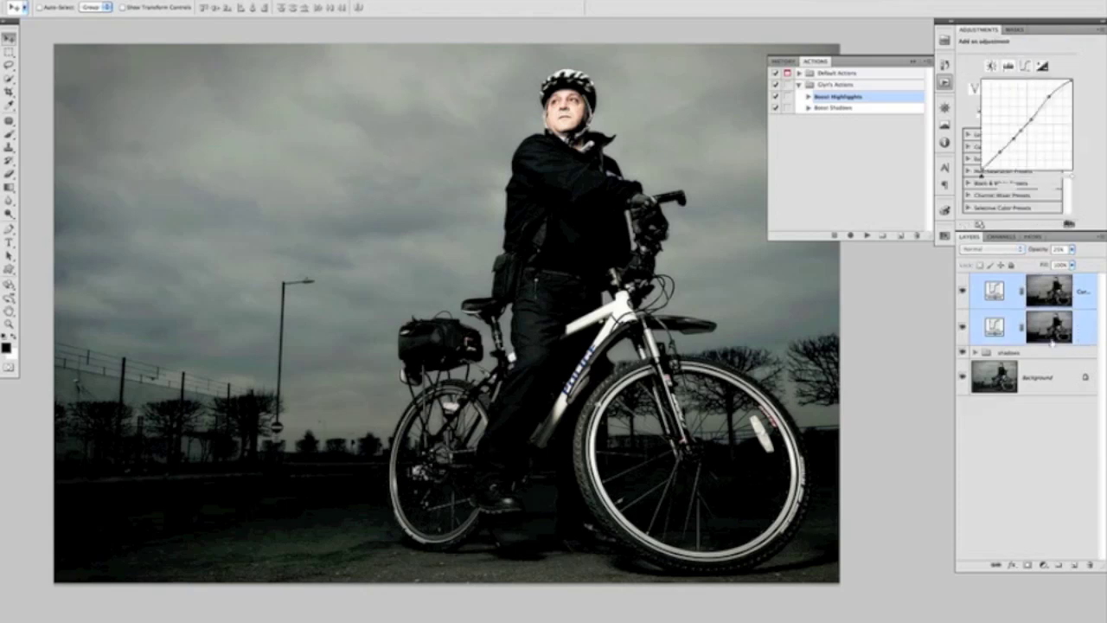
pyautogui.click(1093, 239)
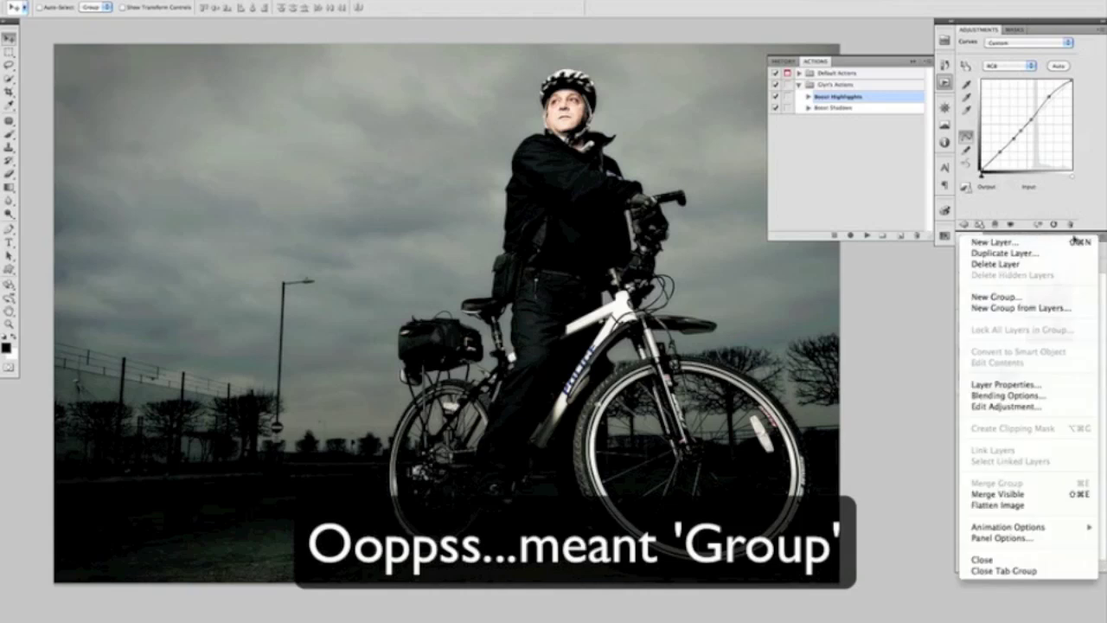
pyautogui.click(1018, 311)
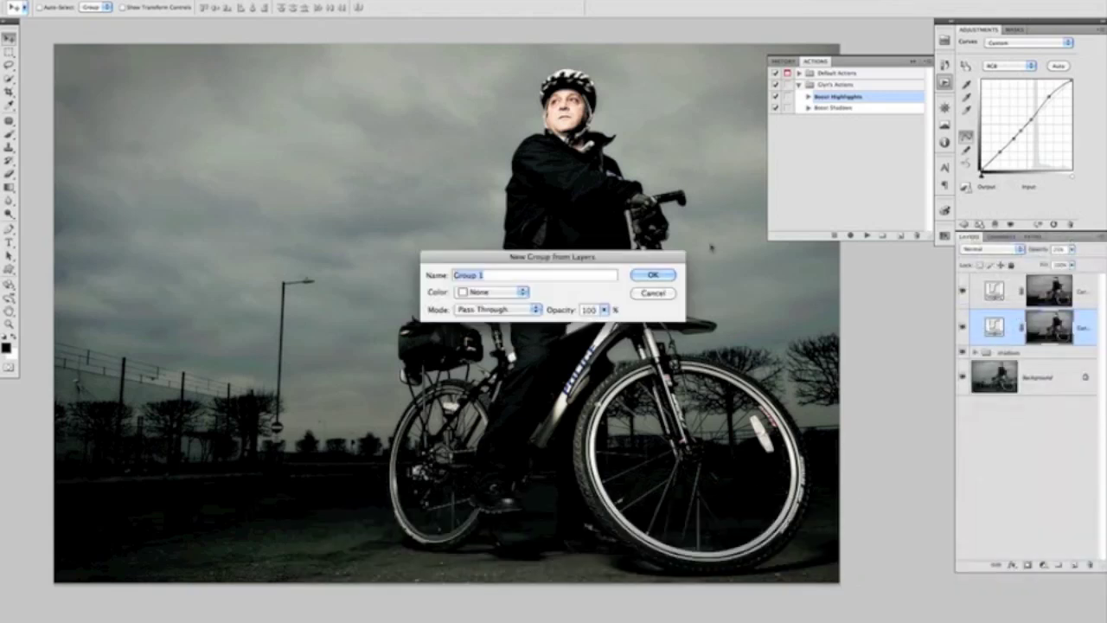
pyautogui.write('highlights')
pyautogui.press('Return')
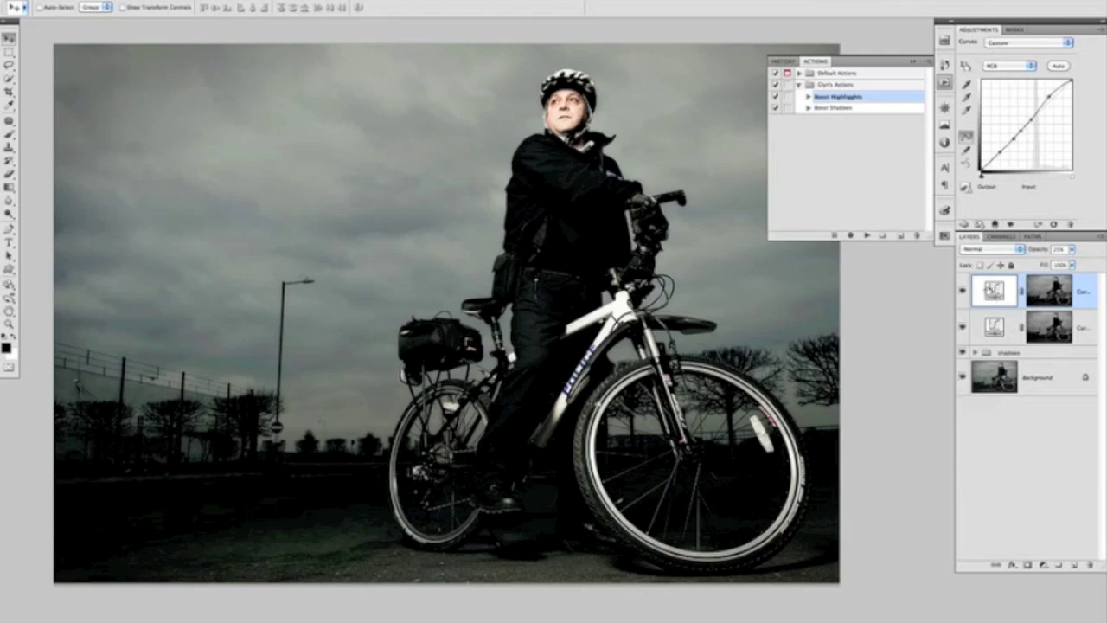
# Select both highlight Curves layers and group them together as 'highlights'.
pyautogui.keyDown('shift'); pyautogui.click(986, 337); pyautogui.keyUp('shift')
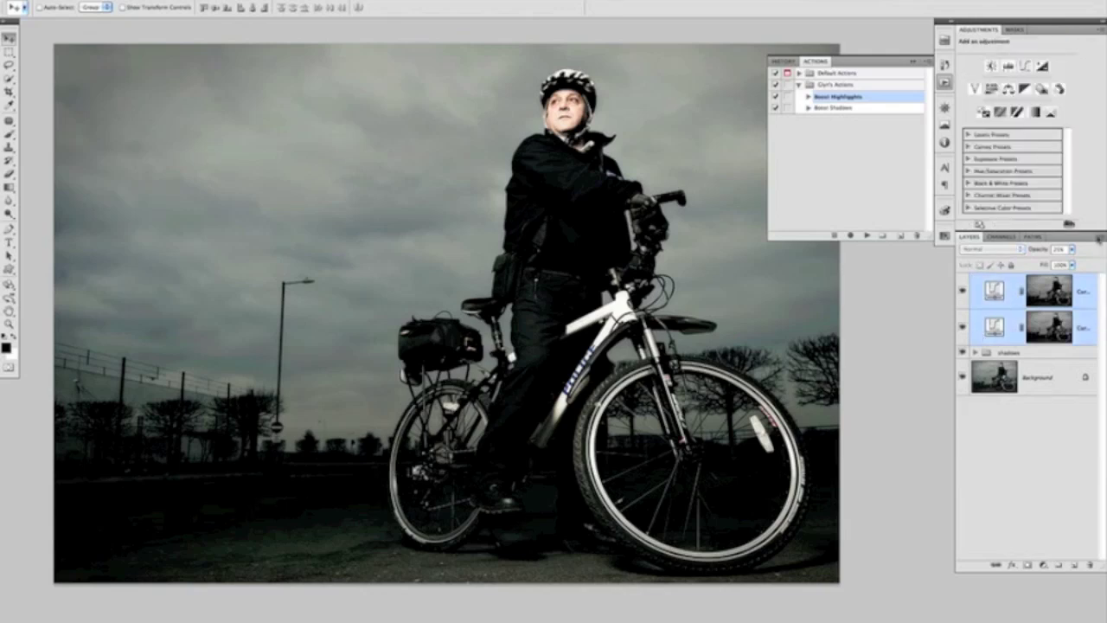
pyautogui.click(1098, 241)
pyautogui.click(1004, 307)
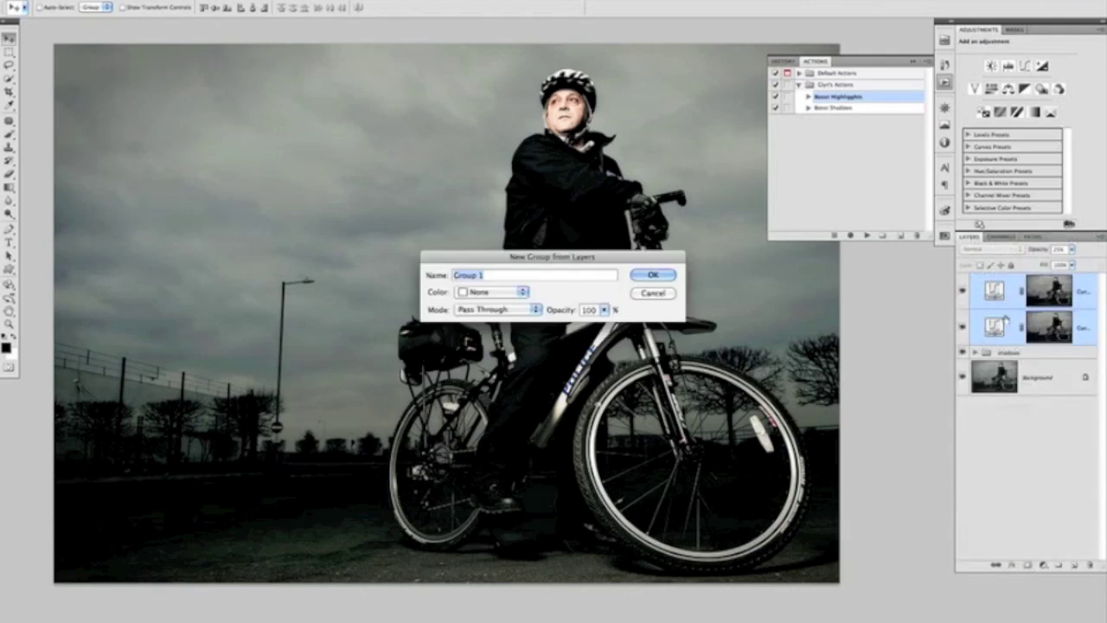
pyautogui.write('highlights')
pyautogui.press('Return')
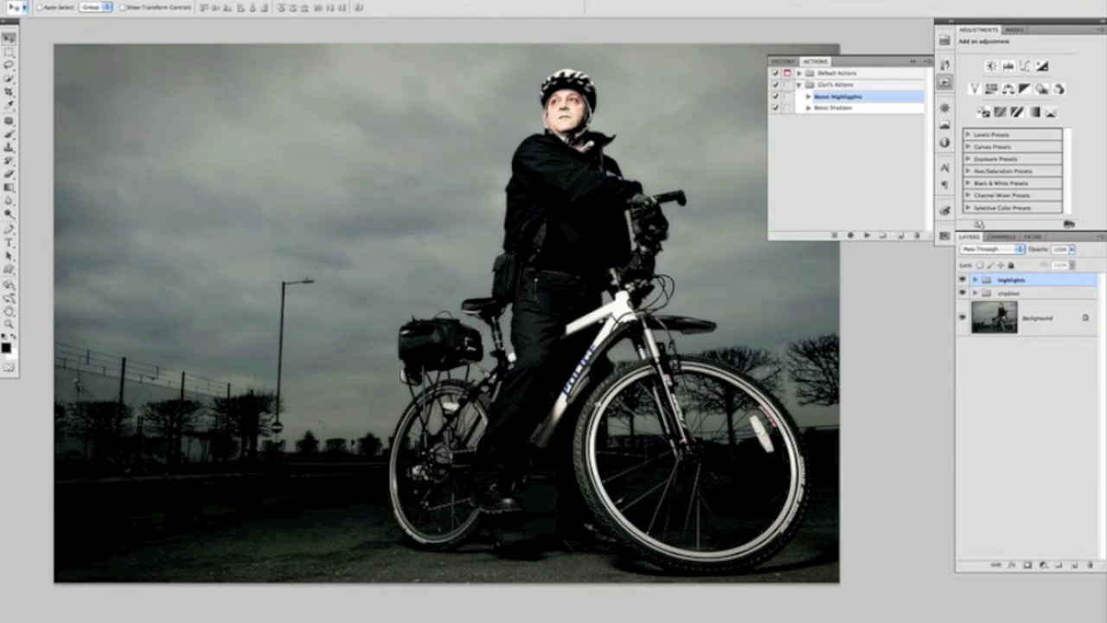